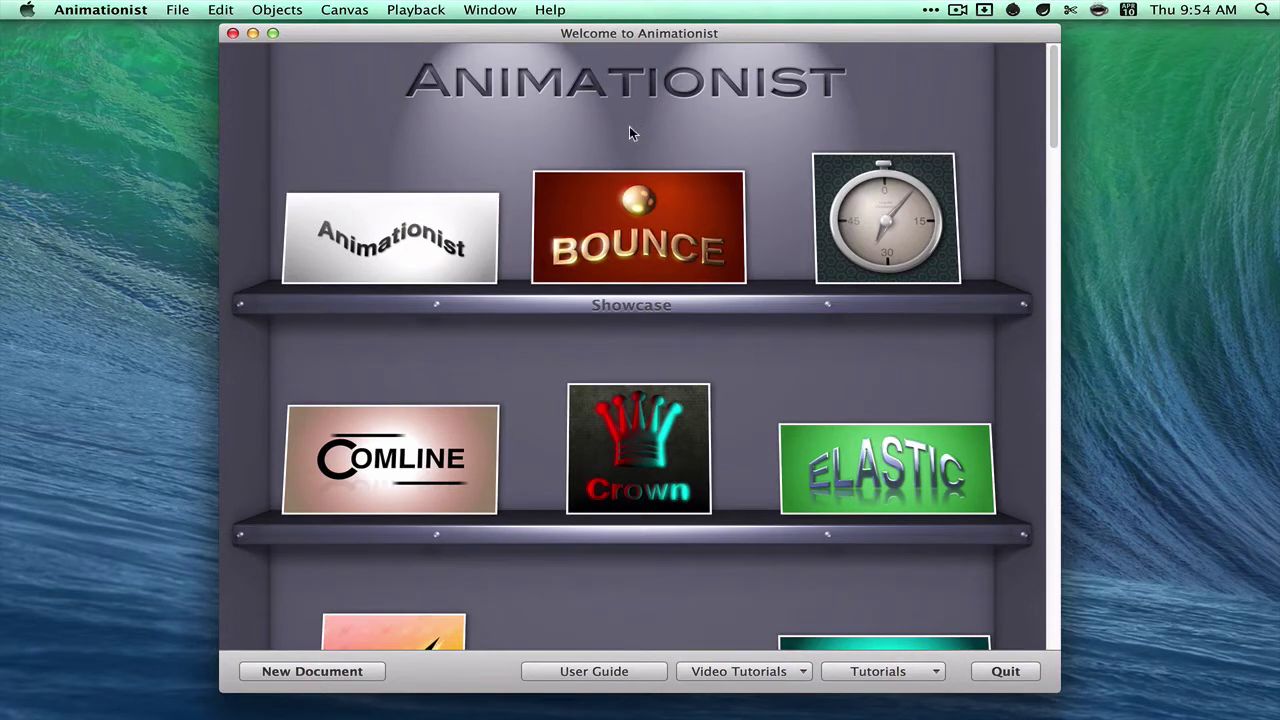
# Back in Animationist, browse the Welcome Showcase shelf and start a new document from the Comline sample.
pyautogui.press('F4')
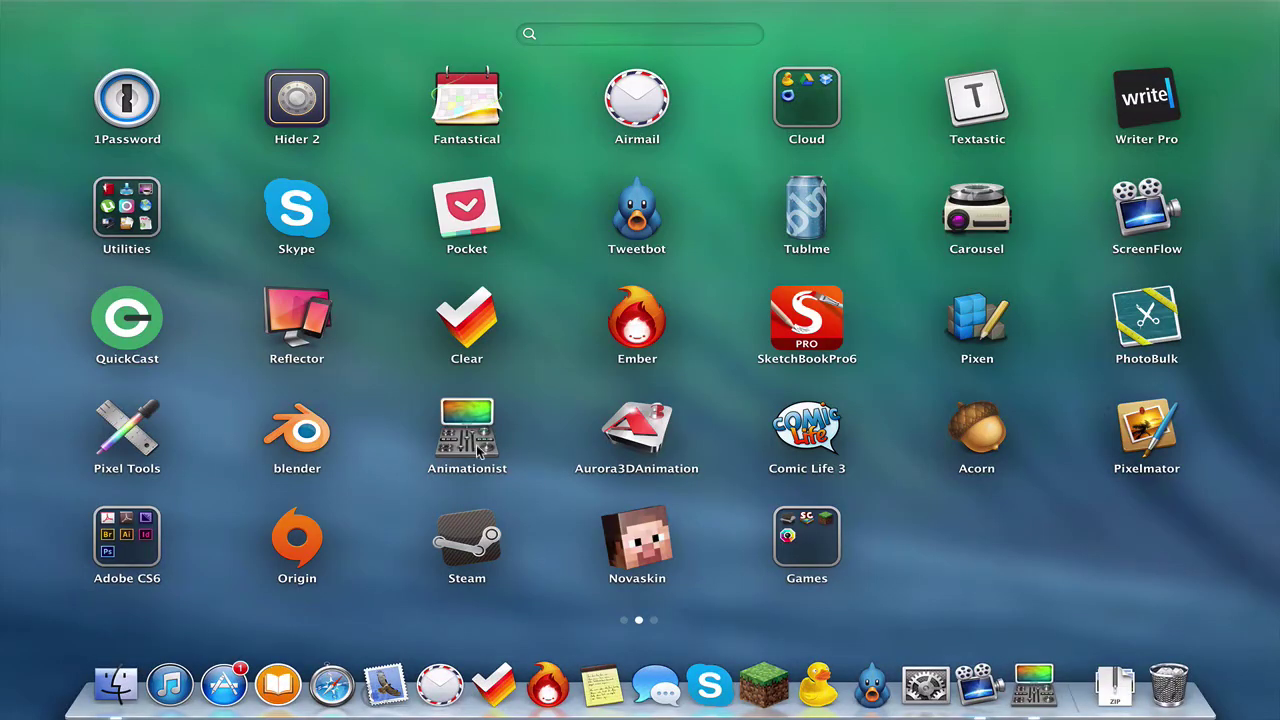
pyautogui.click(1021, 558)
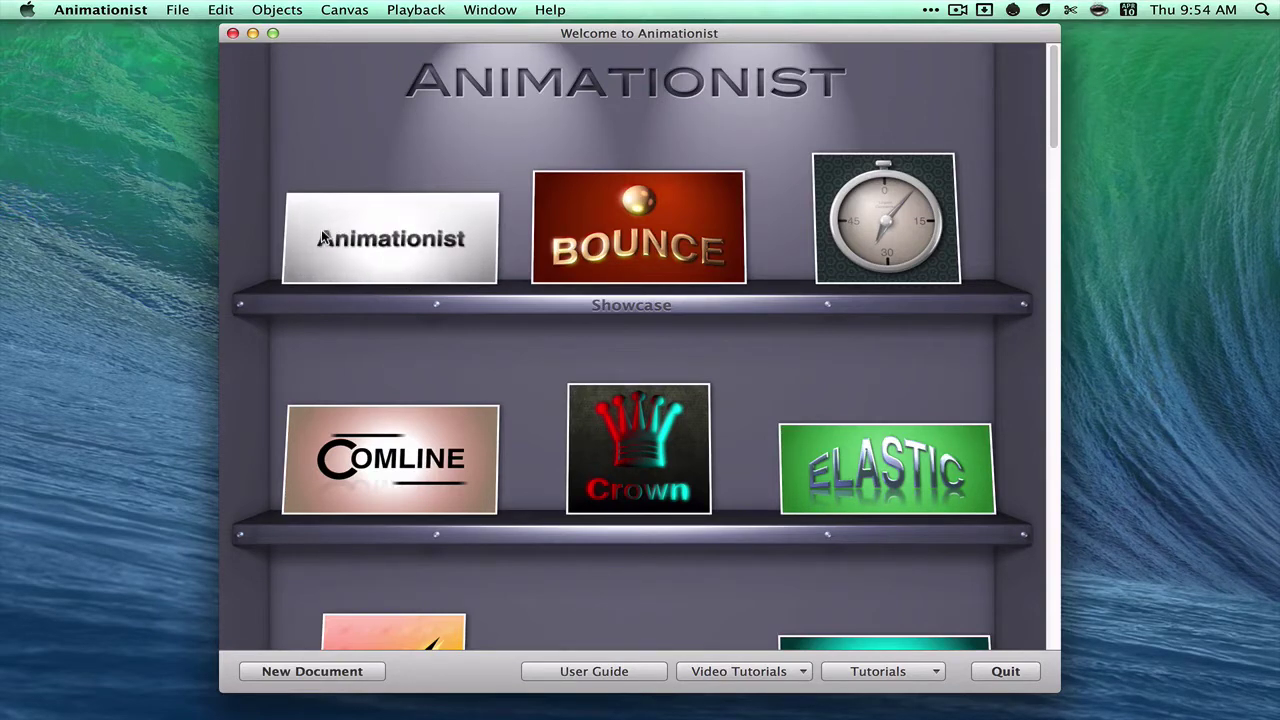
pyautogui.scroll(-15, 558, 393)
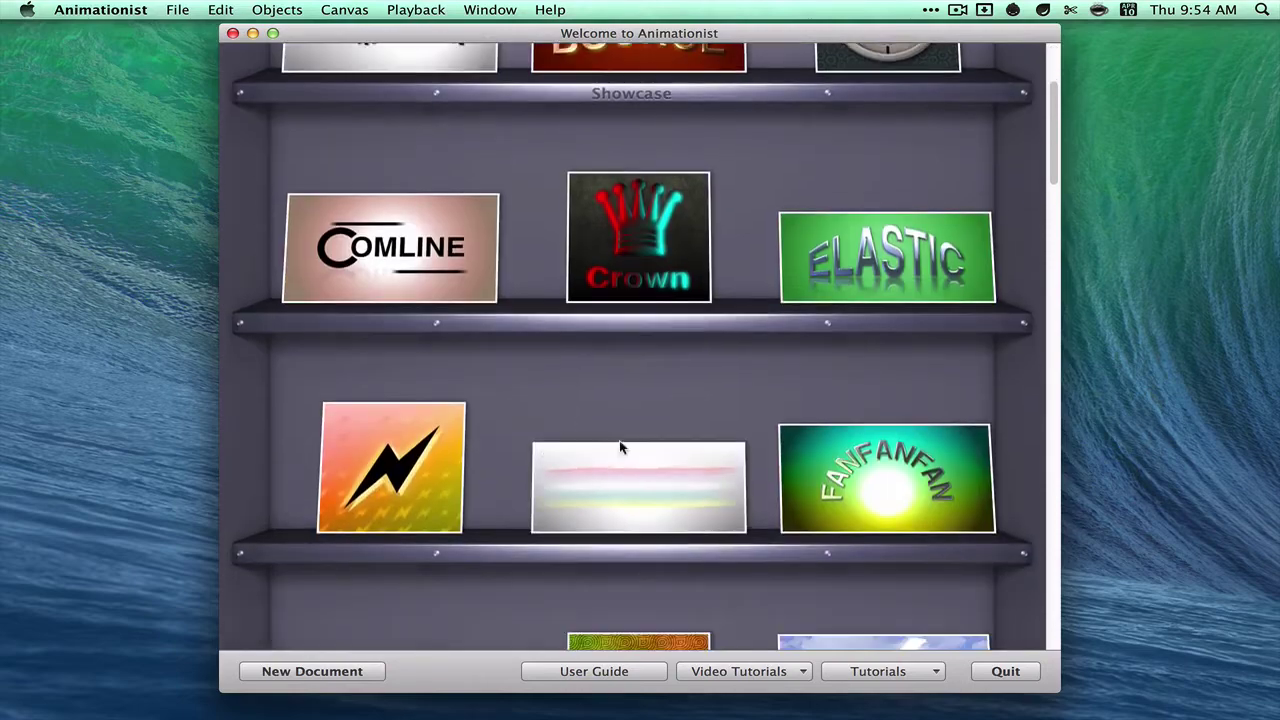
pyautogui.scroll(-10, 755, 556)
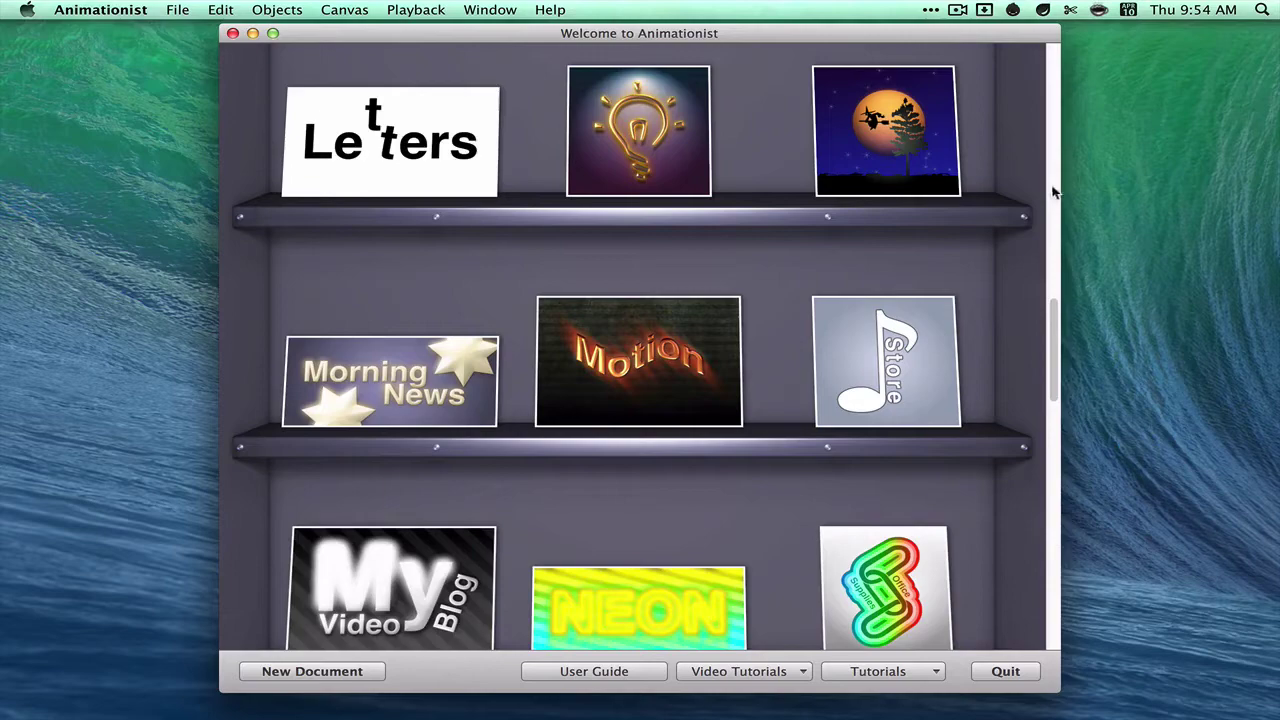
pyautogui.moveTo(1053, 345); pyautogui.dragTo(1060, 100)
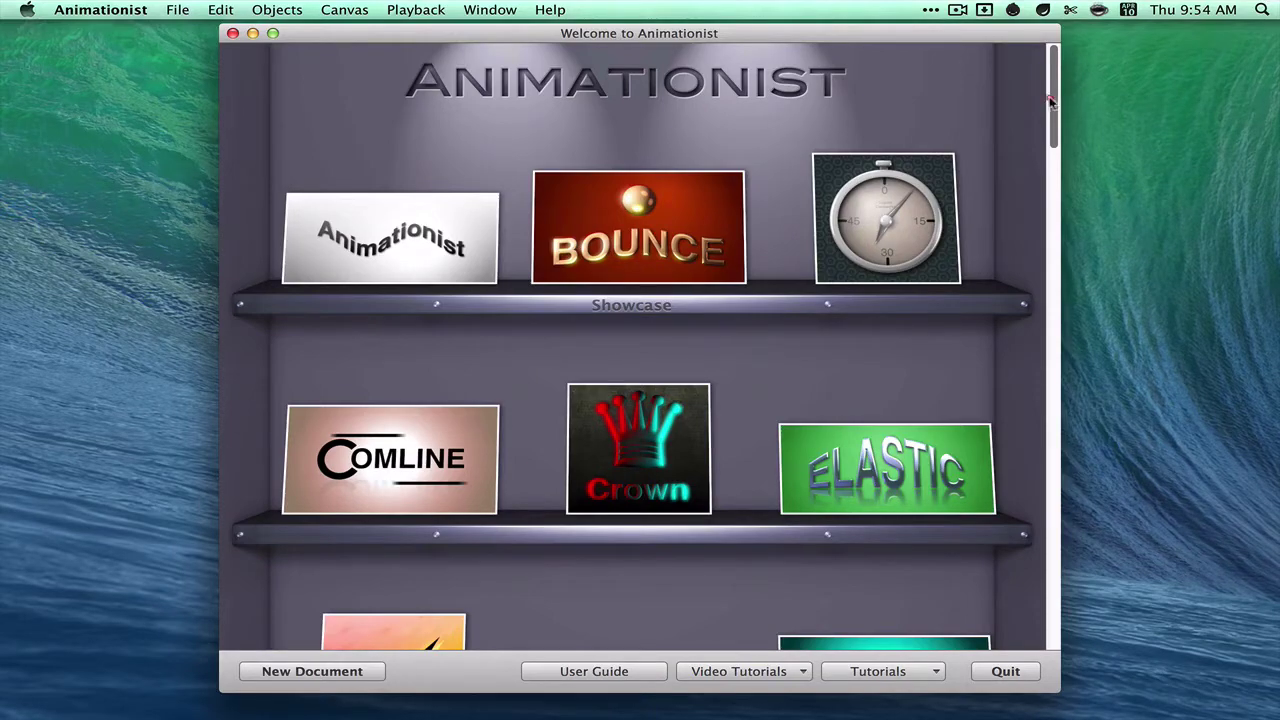
pyautogui.moveTo(1053, 89); pyautogui.dragTo(1034, 623)
pyautogui.scroll(-1, 1042, 242)
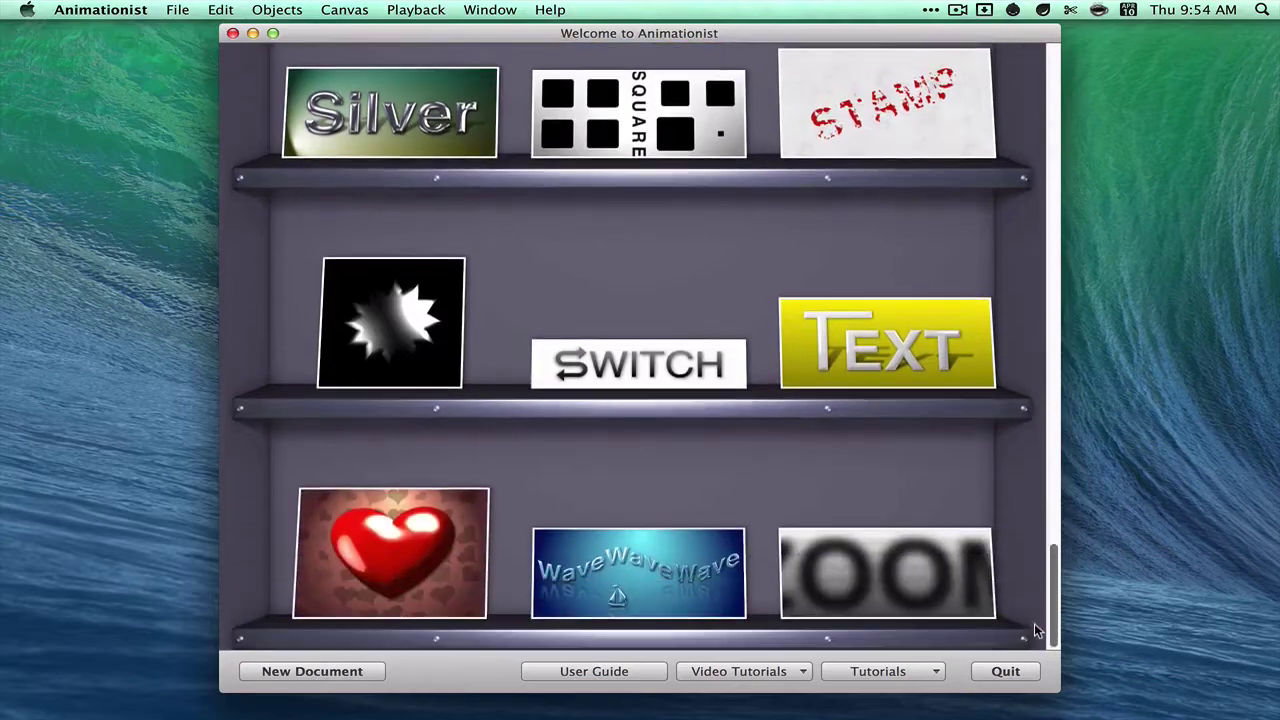
pyautogui.moveTo(1030, 574); pyautogui.dragTo(997, 74)
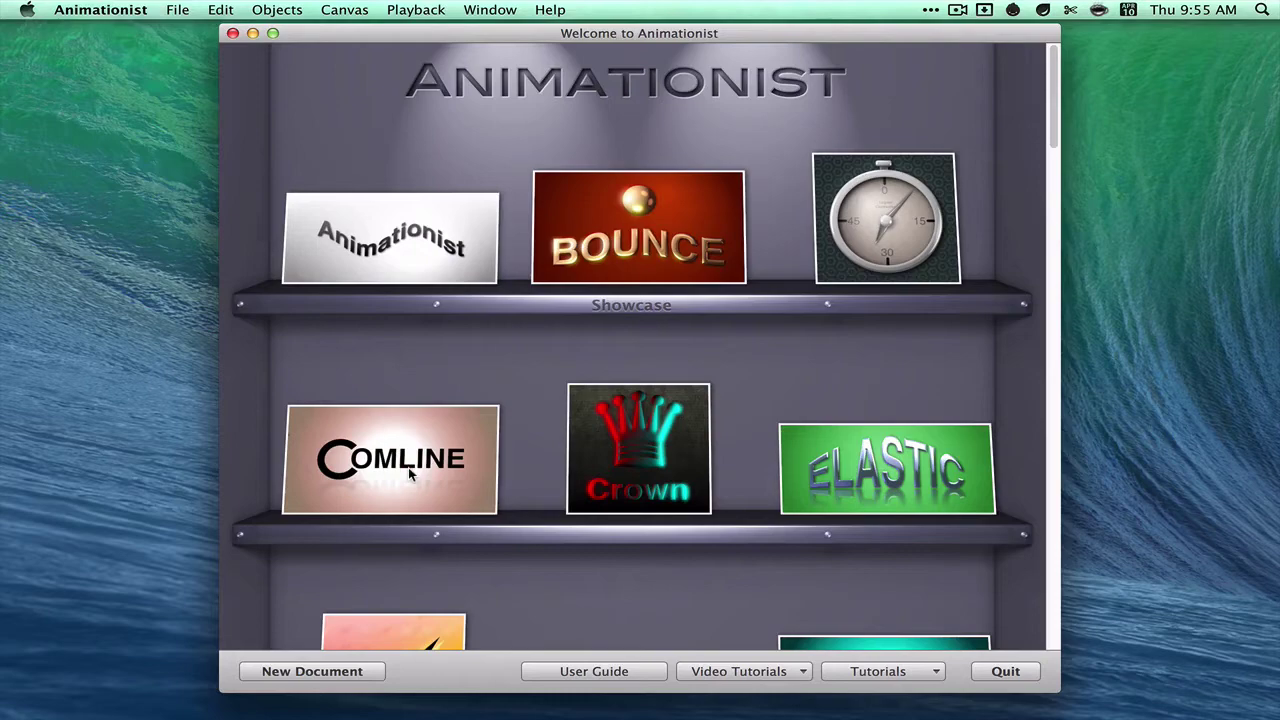
pyautogui.click(409, 472)
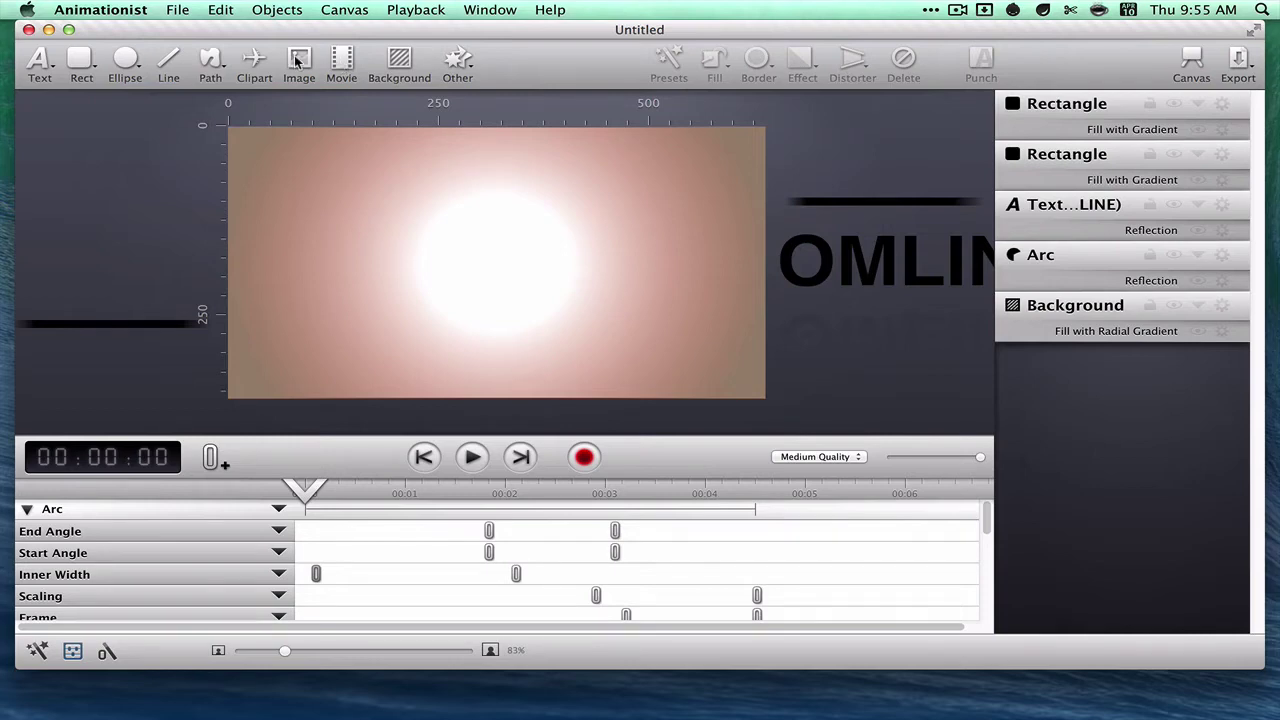
pyautogui.click(251, 59)
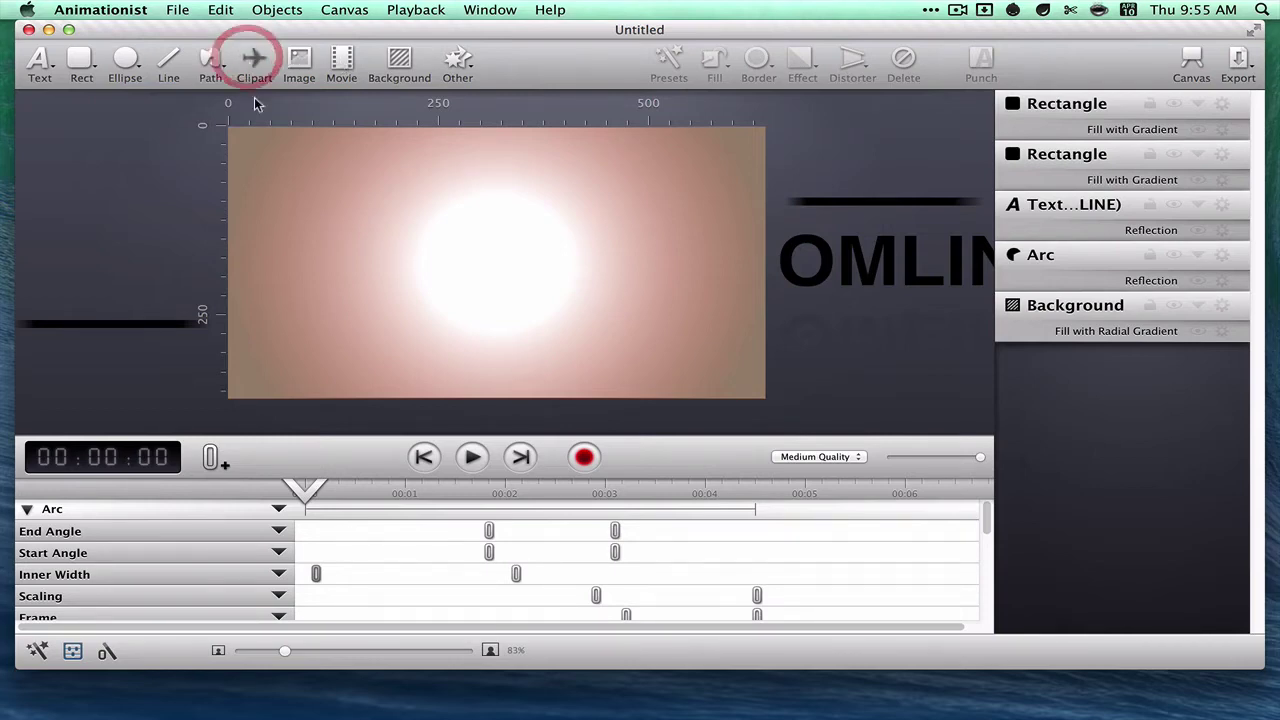
pyautogui.scroll(-1, 701, 431)
pyautogui.scroll(-5, 701, 431)
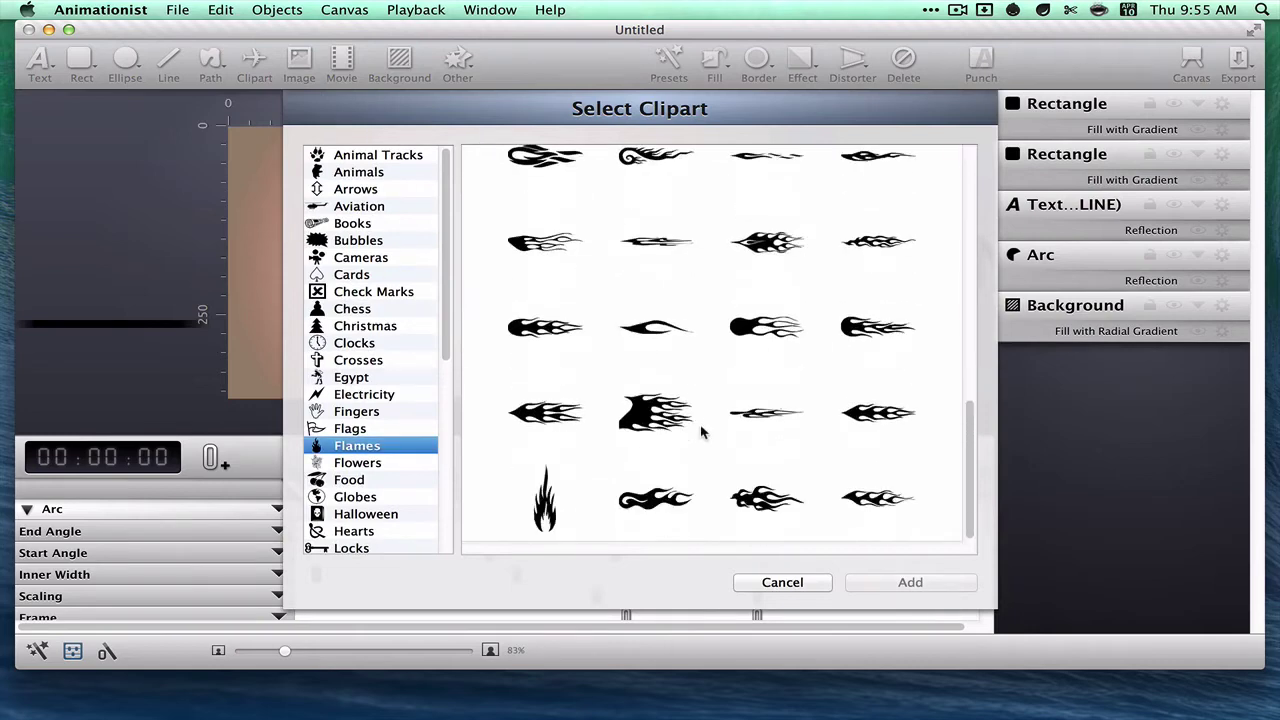
pyautogui.click(360, 465)
pyautogui.scroll(-6, 356, 480)
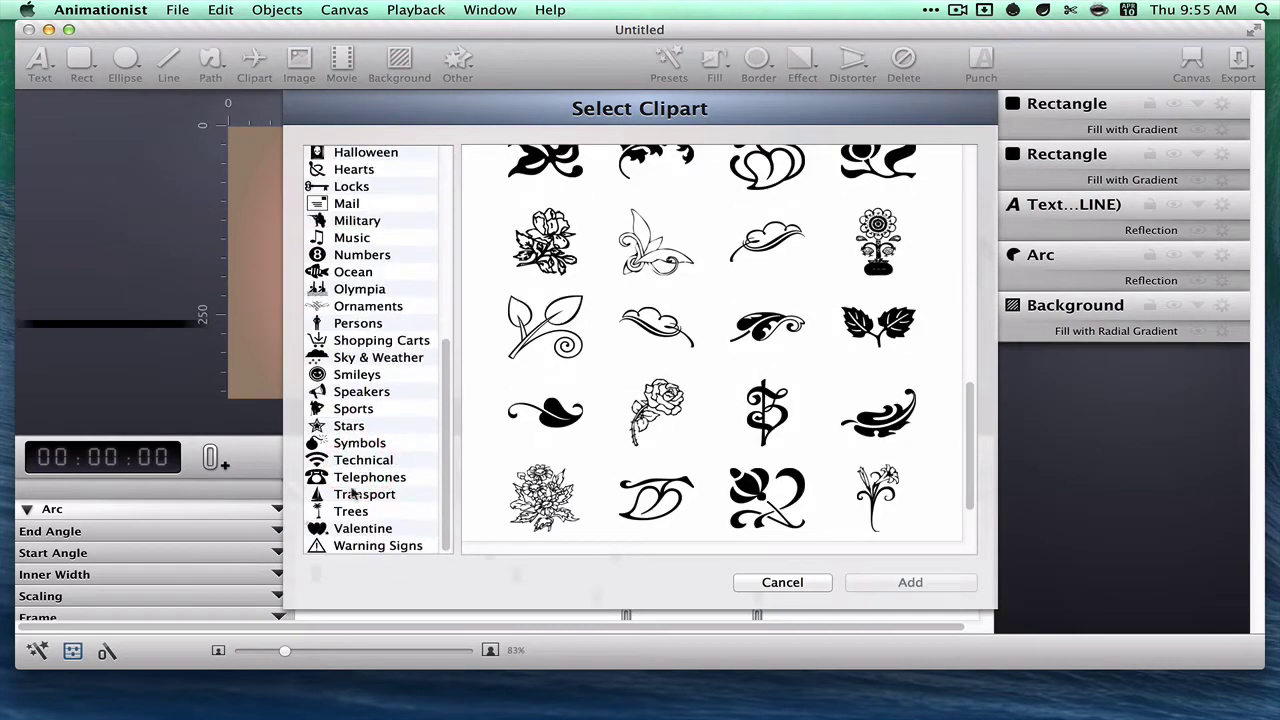
pyautogui.click(352, 528)
pyautogui.scroll(6, 350, 410)
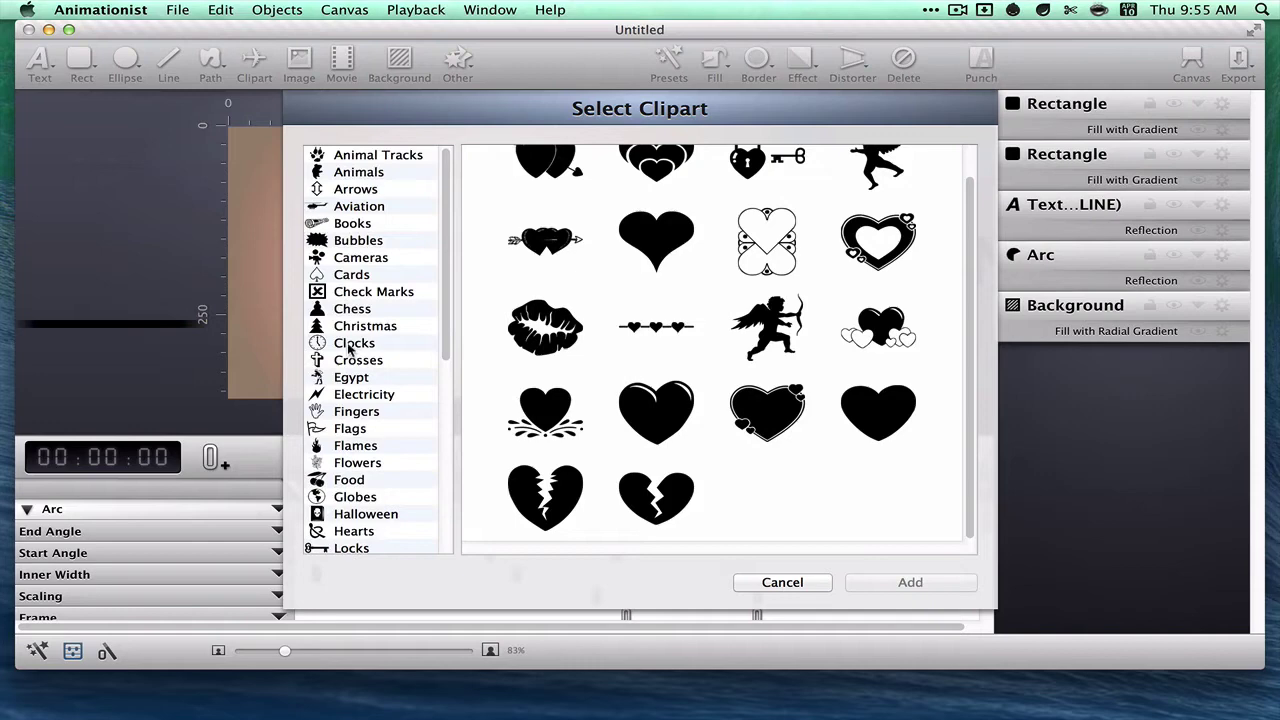
pyautogui.click(356, 152)
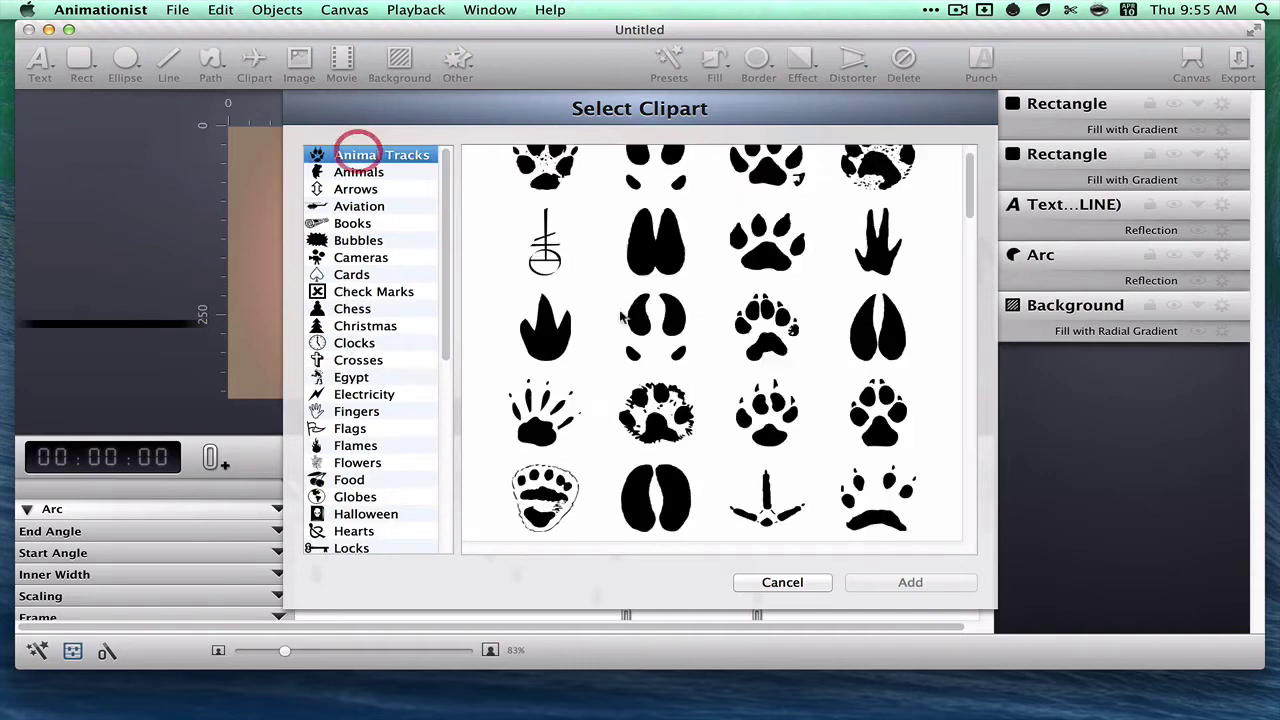
pyautogui.click(779, 585)
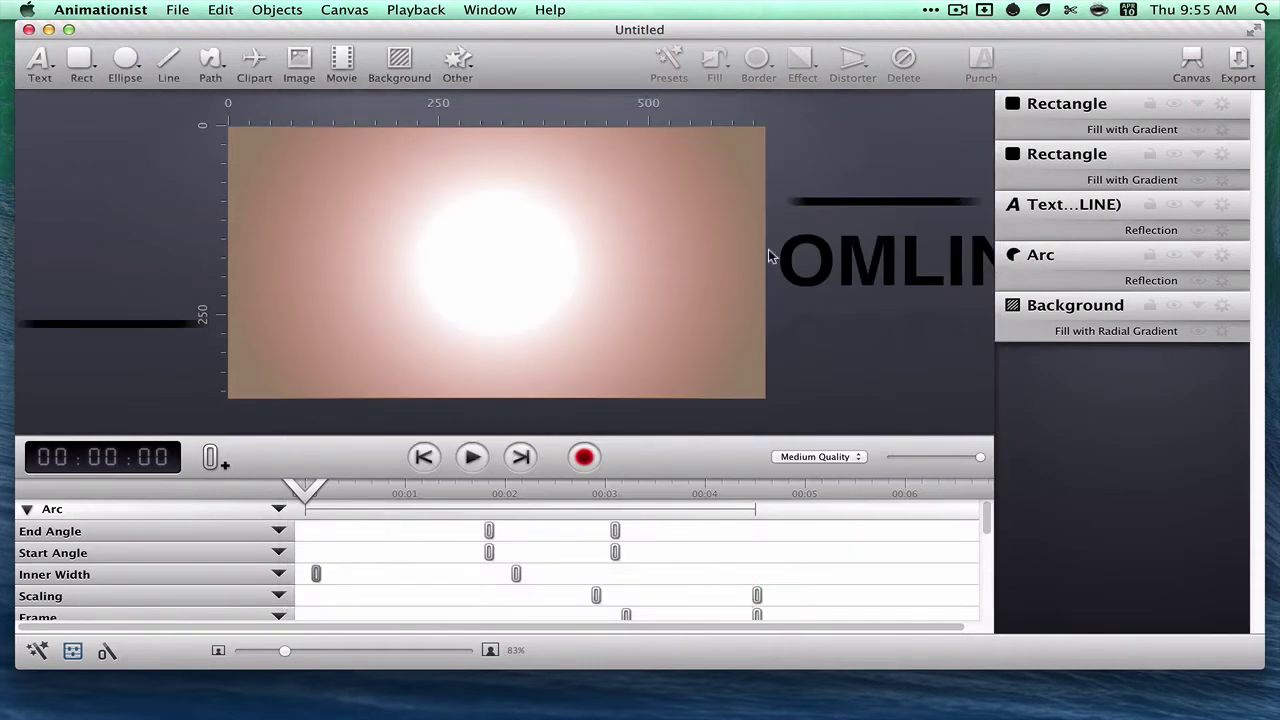
# Play the intro, delay the arc's first Inner Width keyframe, and replay from the start.
pyautogui.click(472, 457)
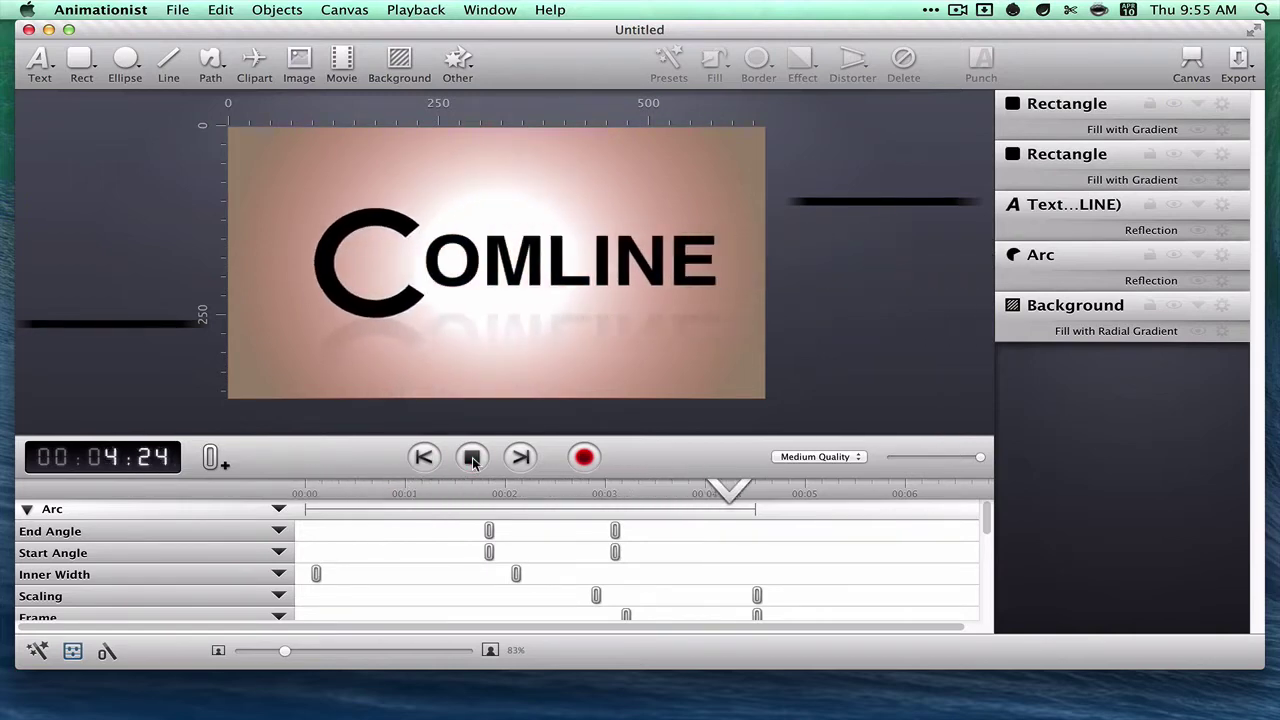
pyautogui.click(472, 457)
pyautogui.moveTo(317, 571); pyautogui.dragTo(373, 573)
pyautogui.click(423, 457)
pyautogui.click(472, 457)
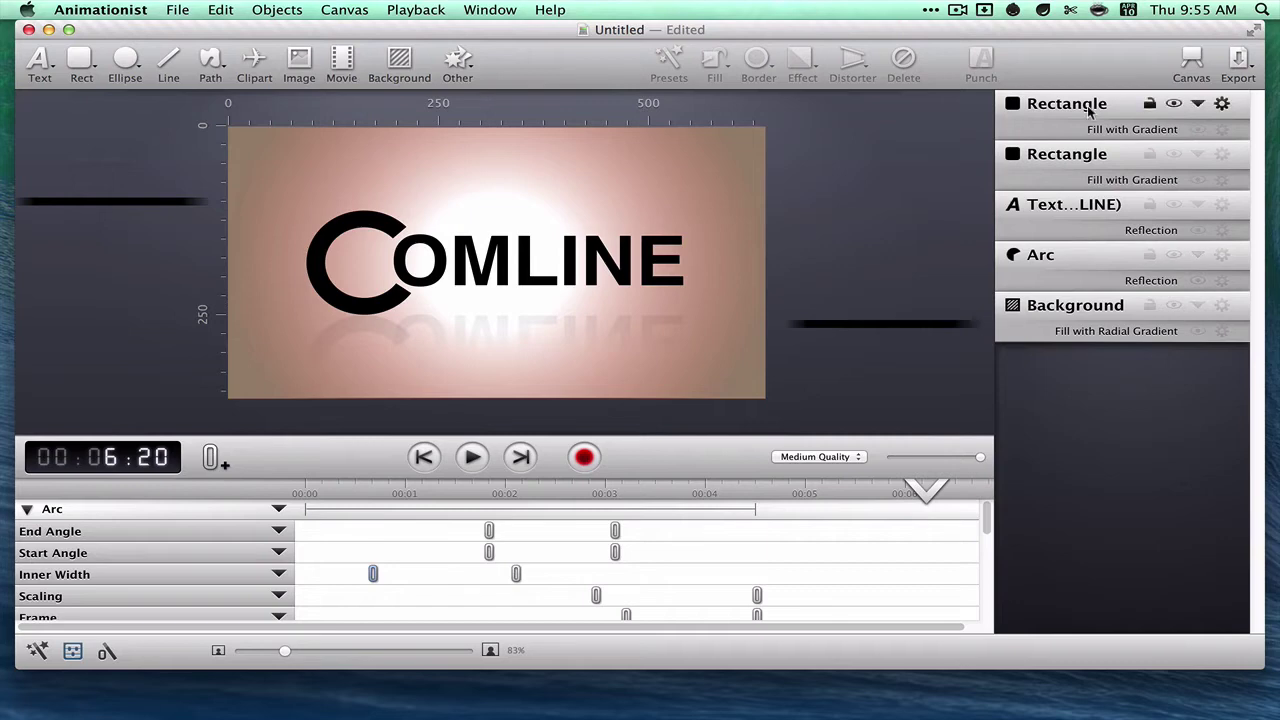
# Move the right black-bar rectangle above the other Rectangle layer and return the Inner Width keyframe to just after 0:00.
pyautogui.click(1078, 180)
pyautogui.moveTo(1078, 180); pyautogui.dragTo(1078, 112)
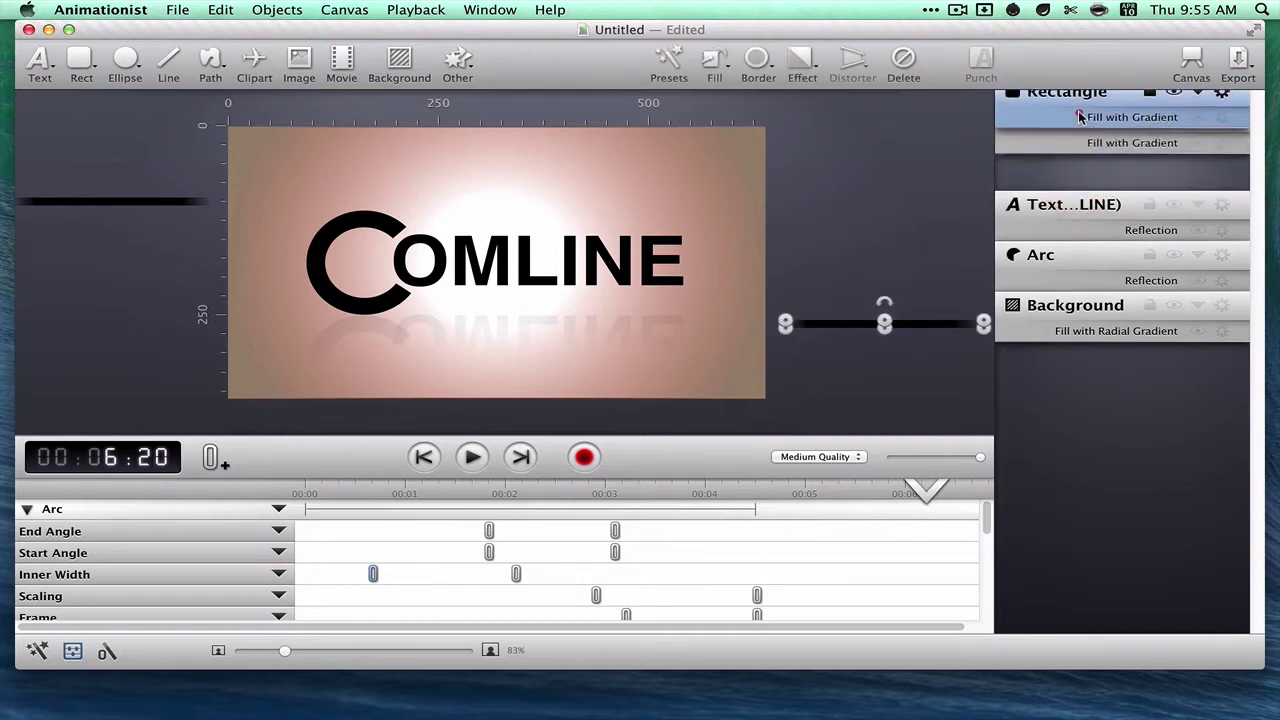
pyautogui.moveTo(1075, 306)
pyautogui.mouseDown()
pyautogui.moveTo(1071, 263)
pyautogui.moveTo(1074, 312)
pyautogui.mouseUp()
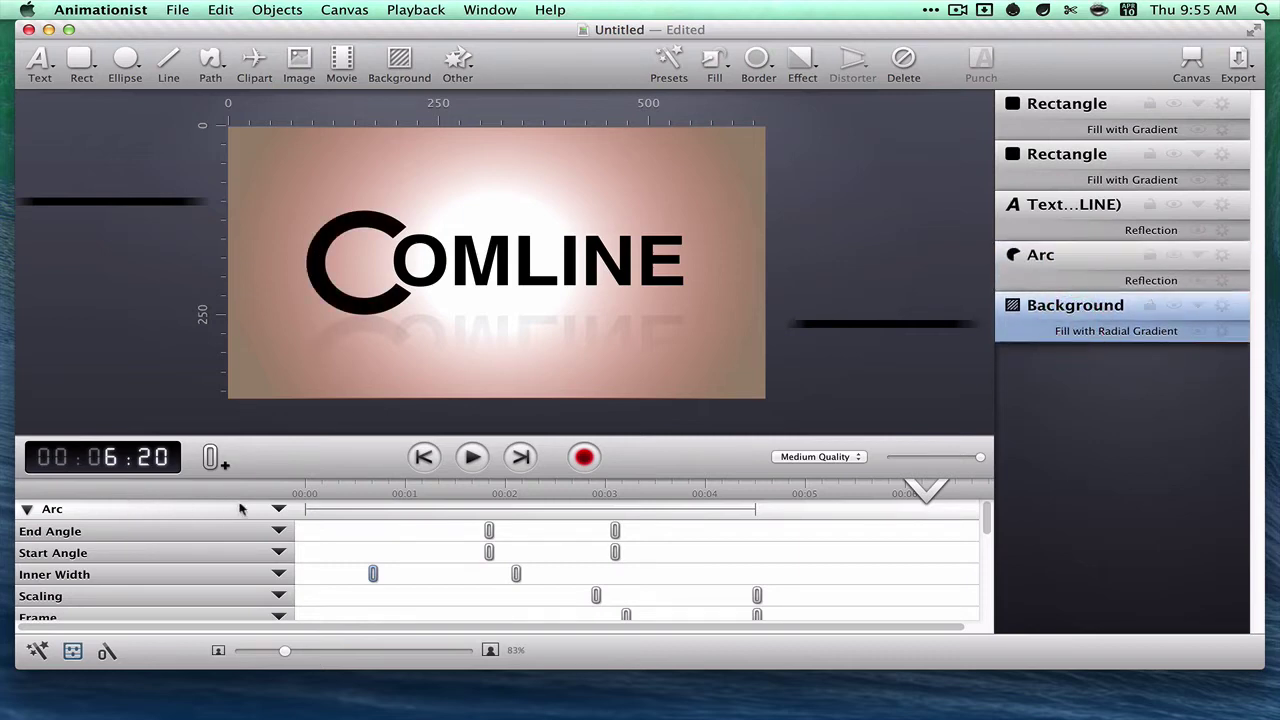
pyautogui.moveTo(373, 575); pyautogui.dragTo(324, 575)
pyautogui.click(886, 179)
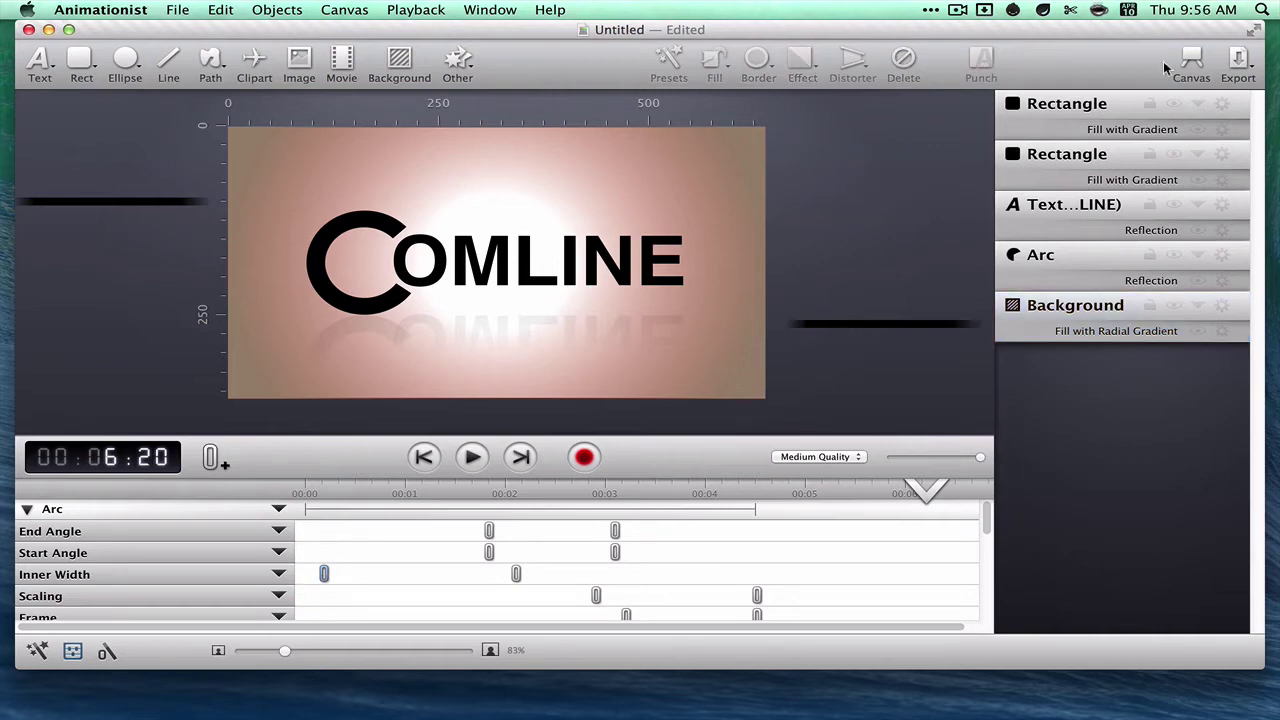
# Choose Export as Movie from the toolbar's Export menu.
pyautogui.click(1245, 63)
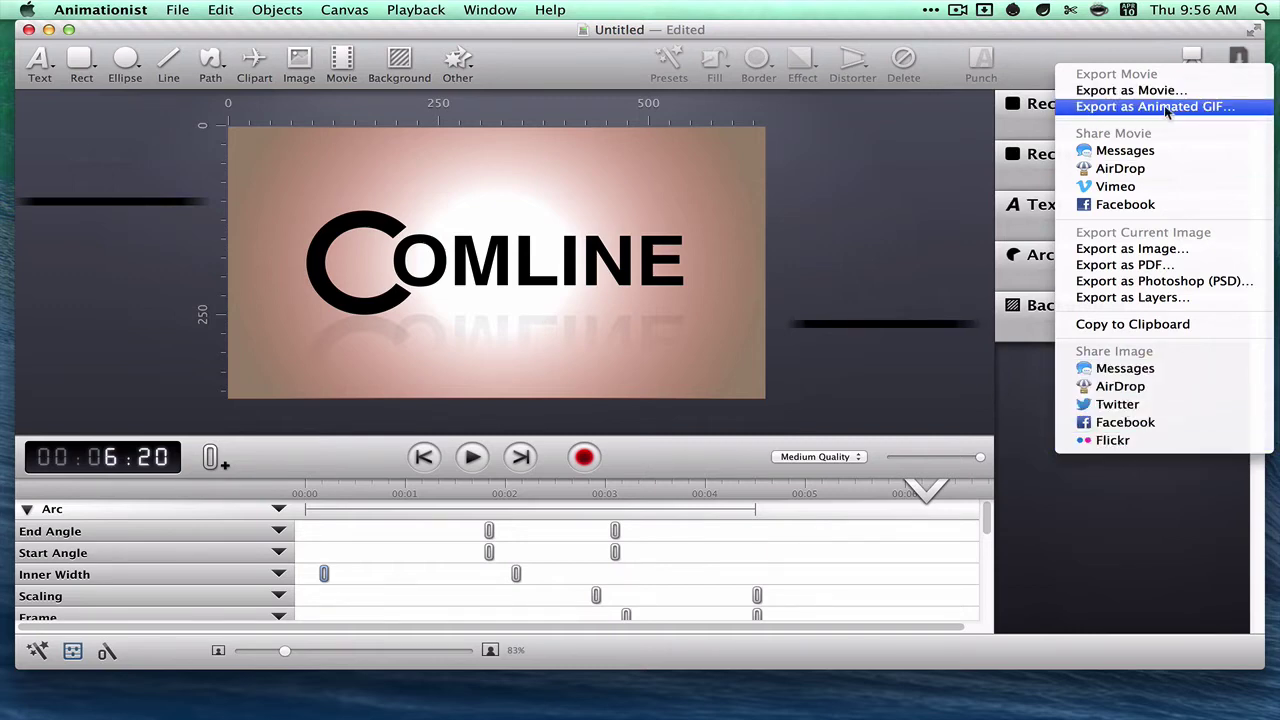
pyautogui.click(1130, 90)
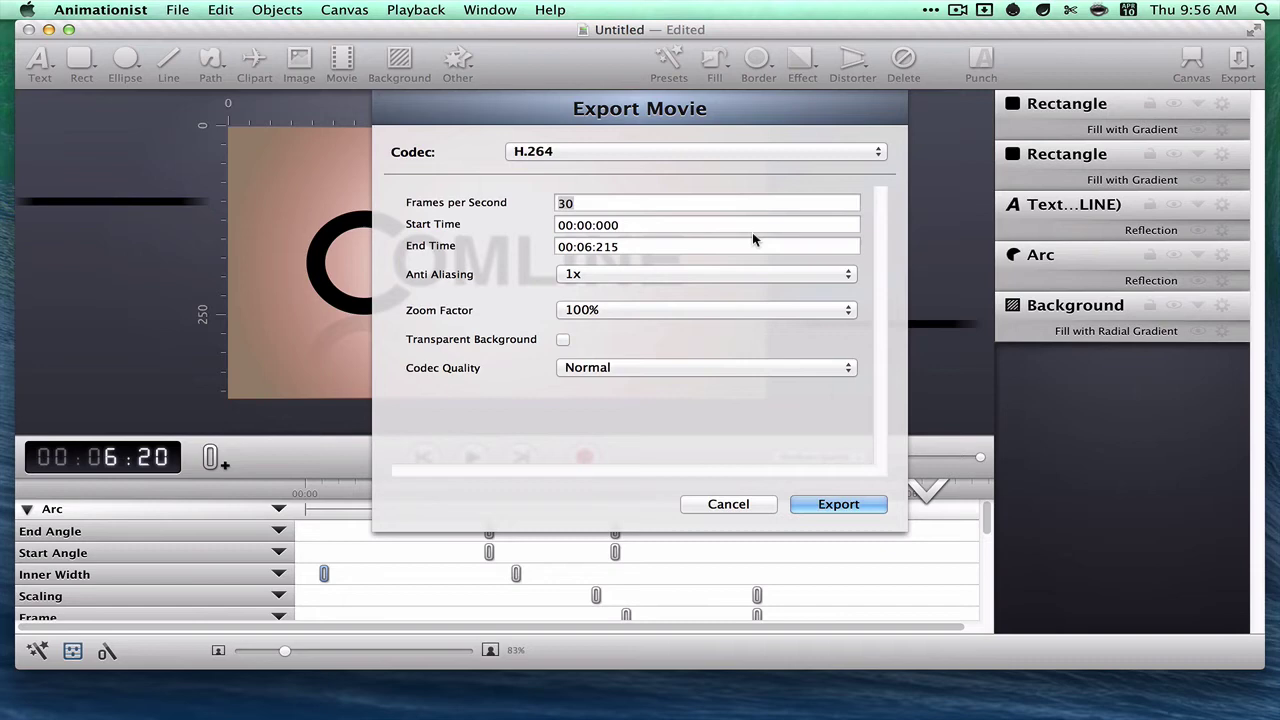
# Review the available codecs and keep H.264.
pyautogui.click(545, 153)
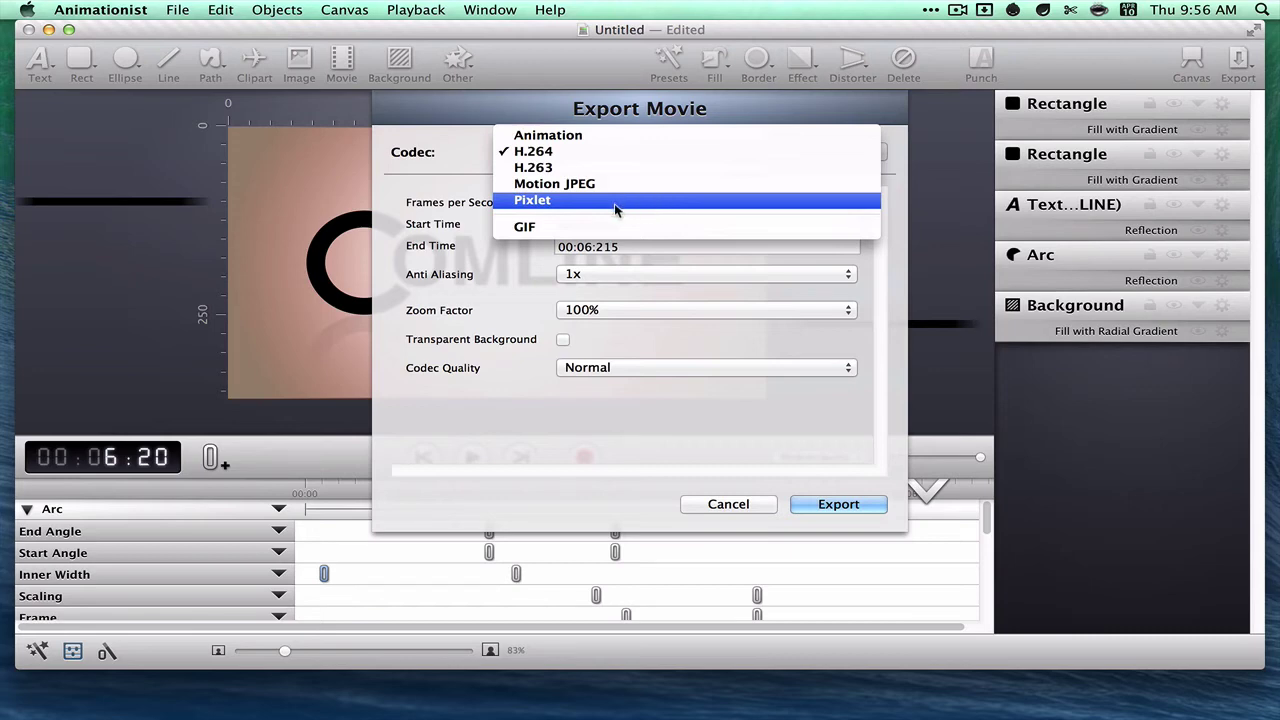
pyautogui.click(525, 272)
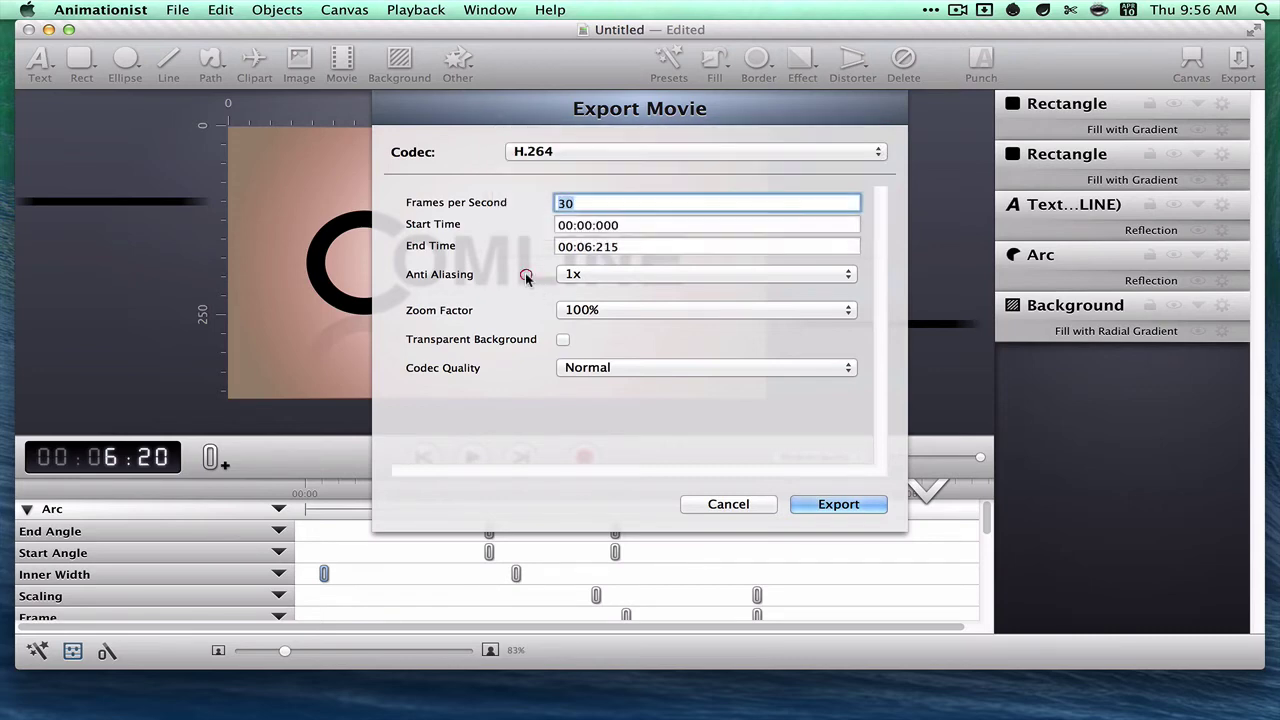
pyautogui.click(544, 153)
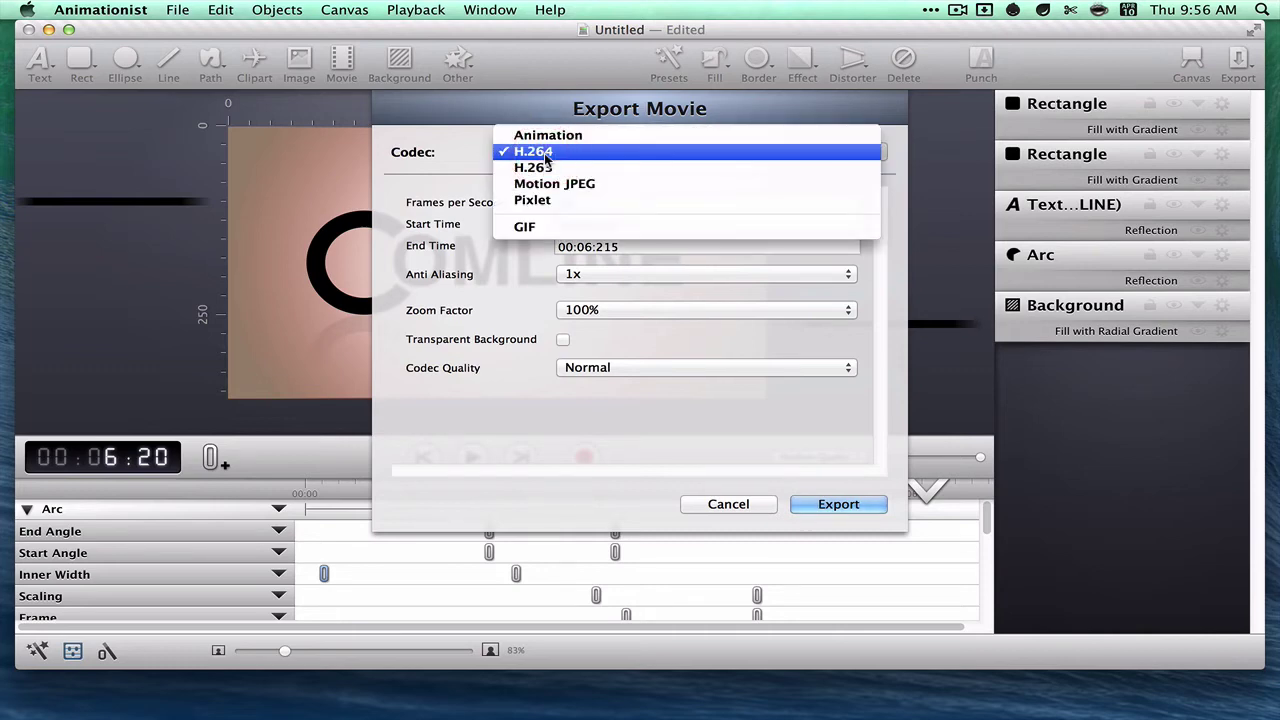
pyautogui.click(466, 160)
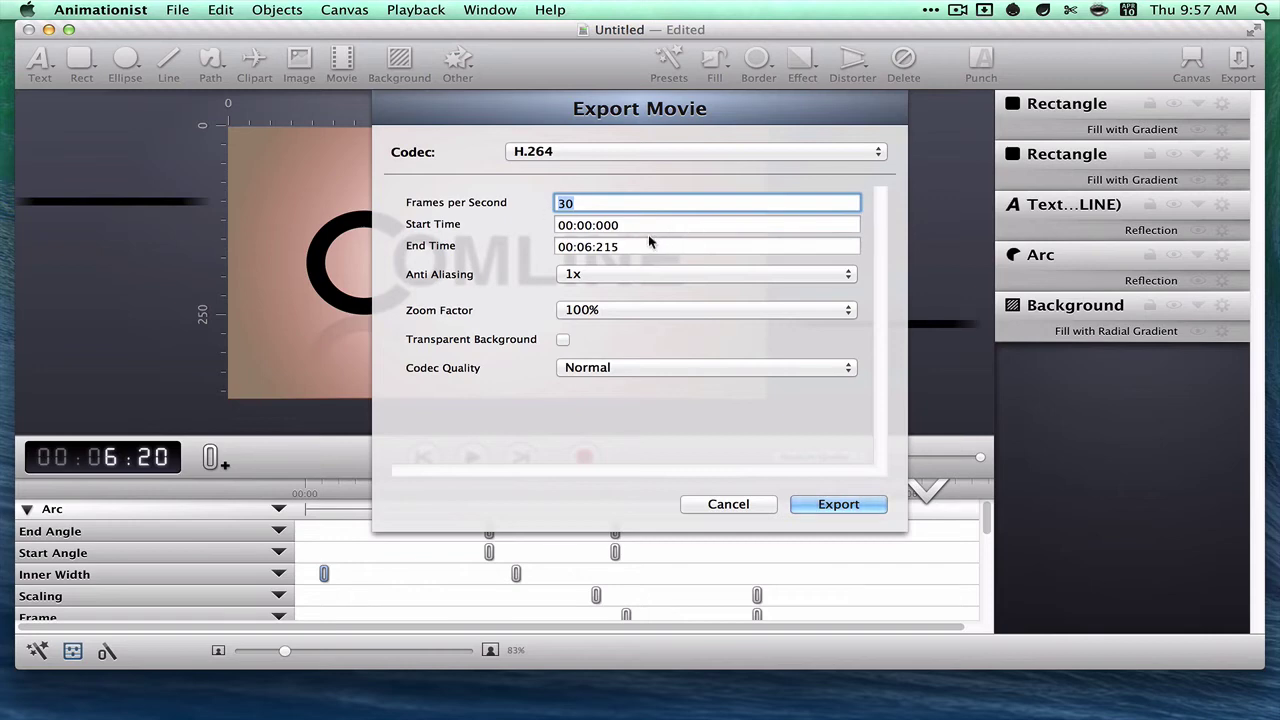
# Keep anti-aliasing at 1x, zoom factor at 100% and codec quality at Normal.
pyautogui.click(601, 273)
pyautogui.click(609, 275)
pyautogui.click(616, 311)
pyautogui.click(620, 310)
pyautogui.click(590, 370)
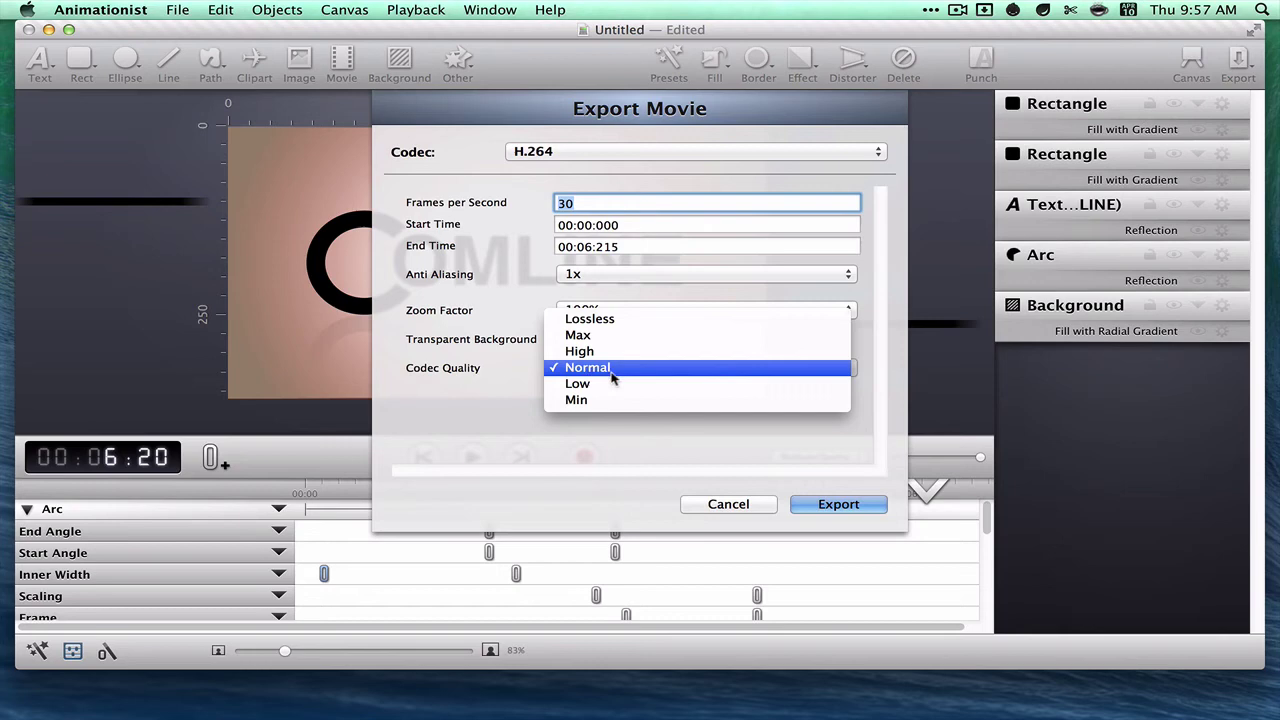
pyautogui.click(490, 380)
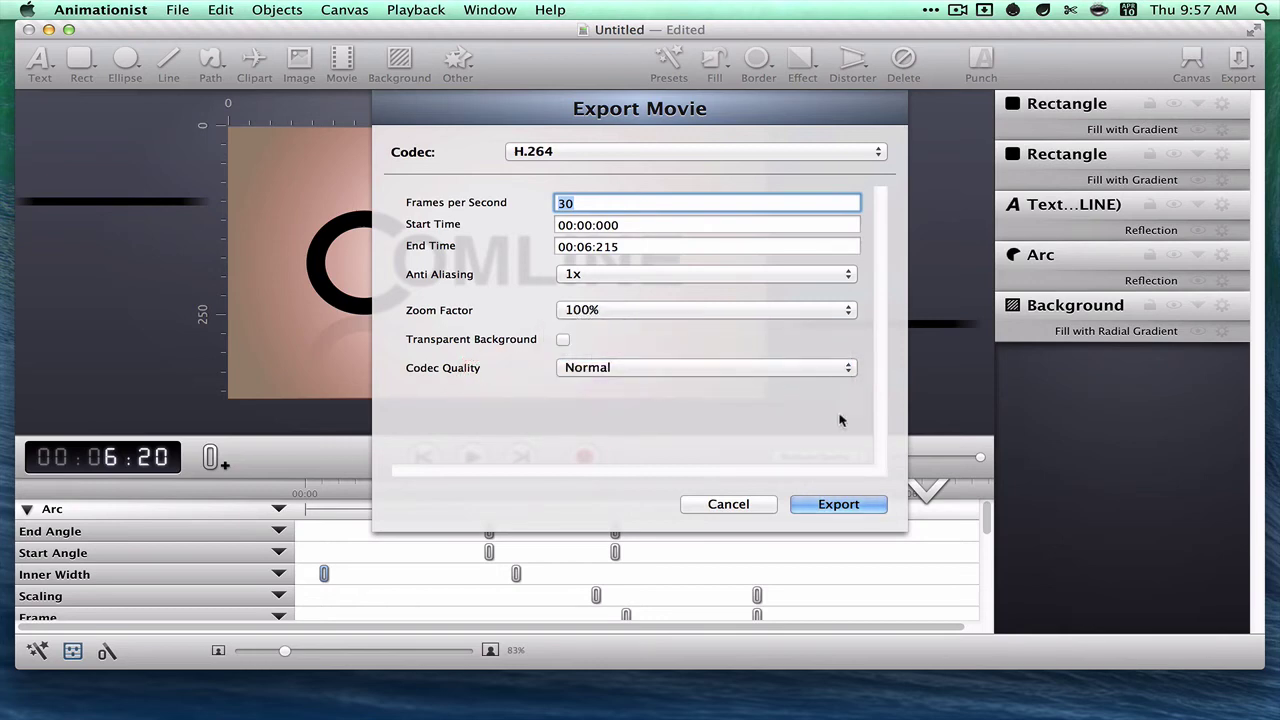
# Cancel the movie export and look through the File, Playback and Canvas menus.
pyautogui.click(718, 505)
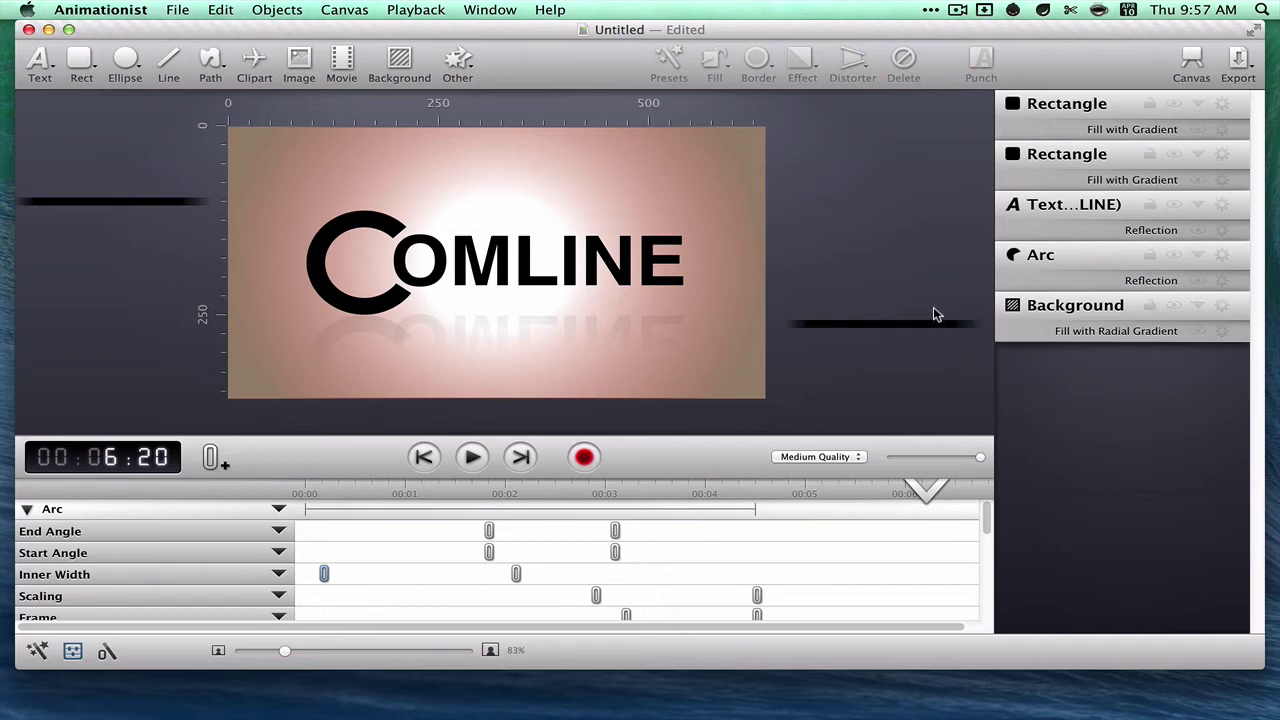
pyautogui.click(177, 9)
pyautogui.moveTo(147, 7)
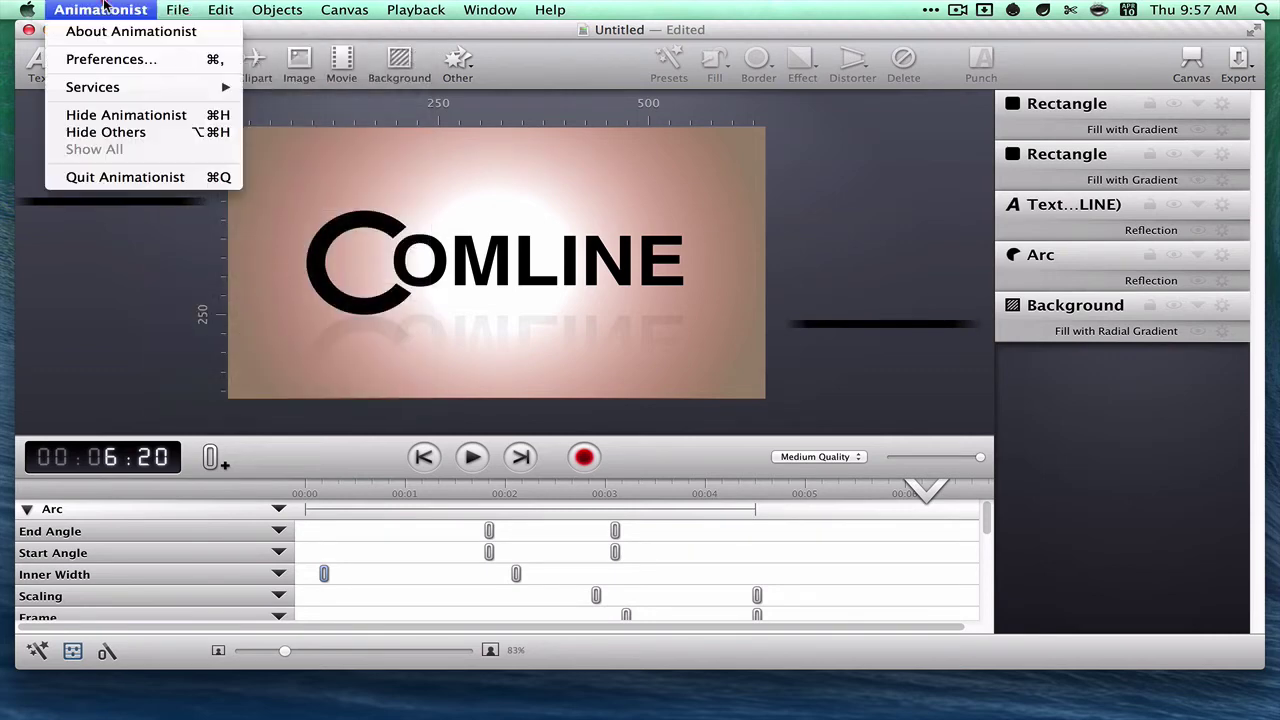
pyautogui.click(177, 9)
pyautogui.click(177, 9)
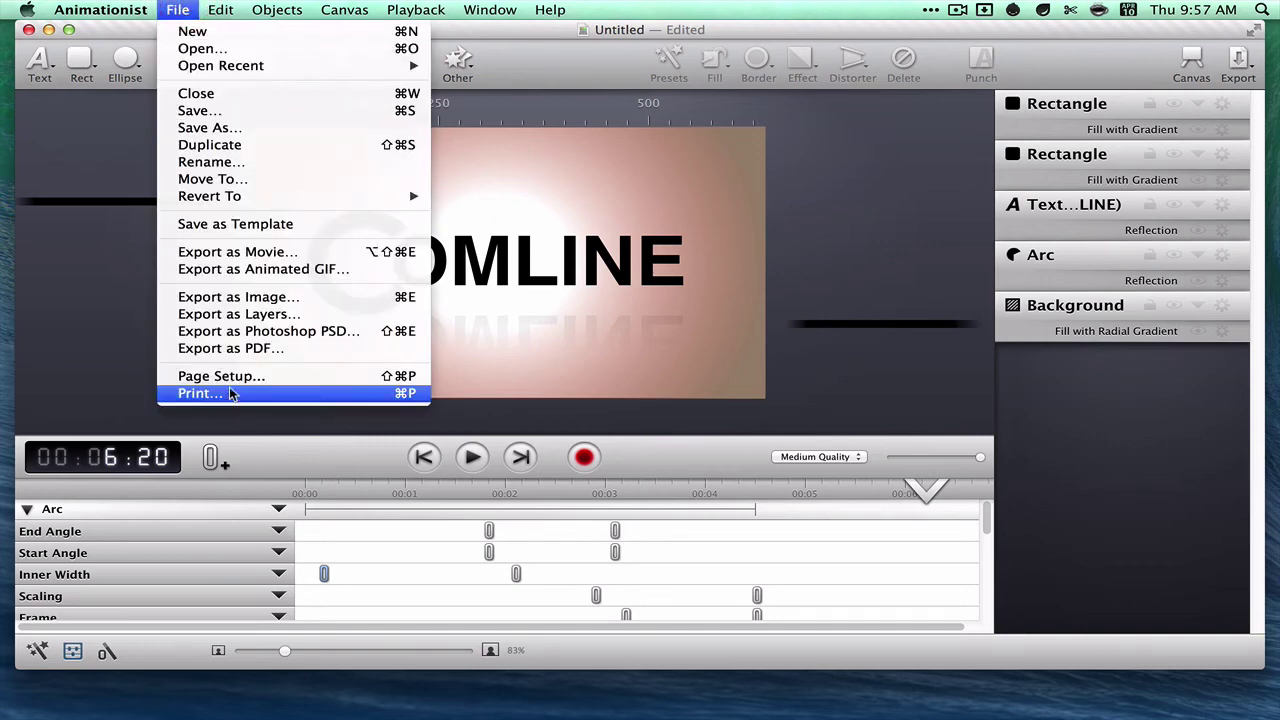
pyautogui.click(170, 9)
pyautogui.click(392, 9)
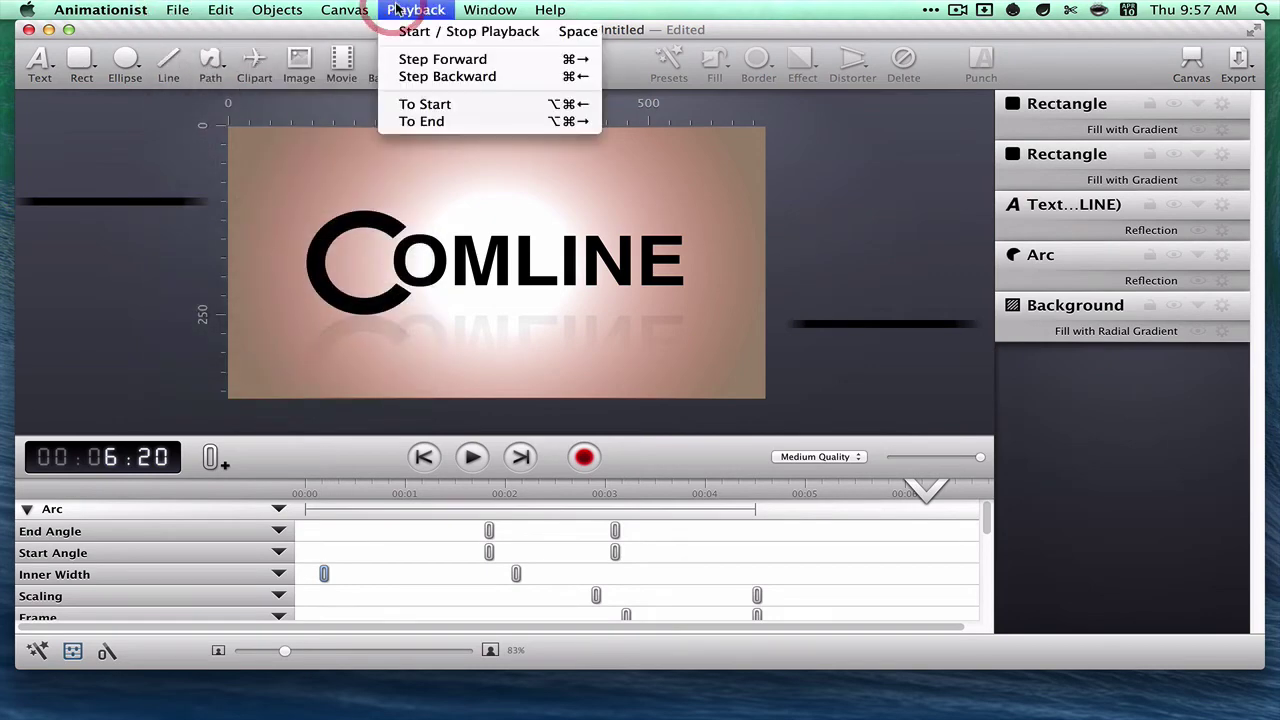
pyautogui.moveTo(355, 6)
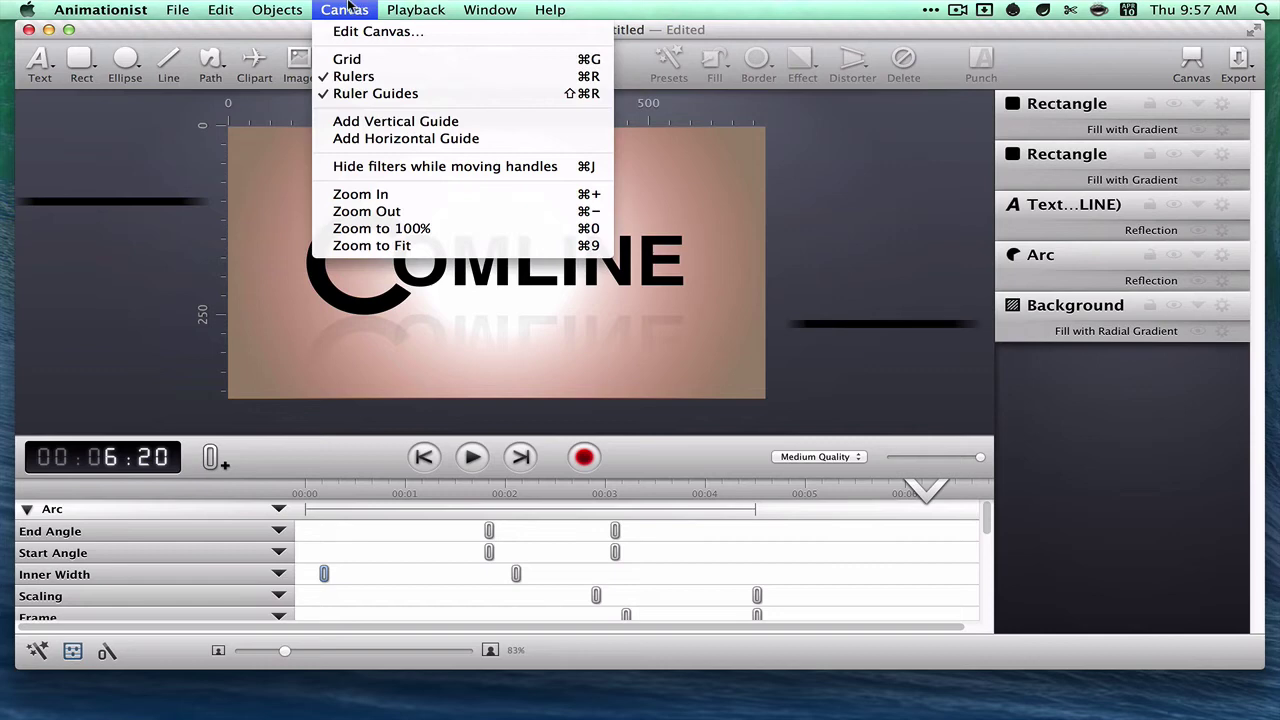
pyautogui.click(177, 9)
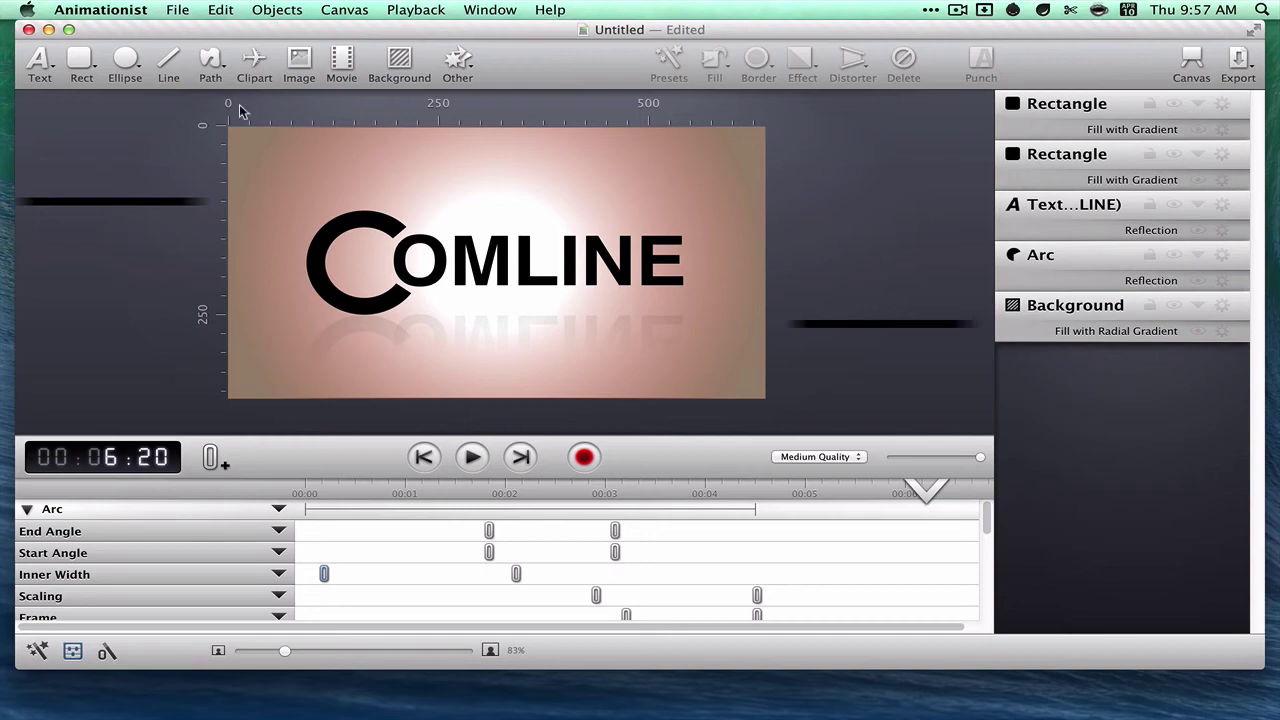
# Start a new blank document and discard the unsaved Comline document.
pyautogui.click(178, 10)
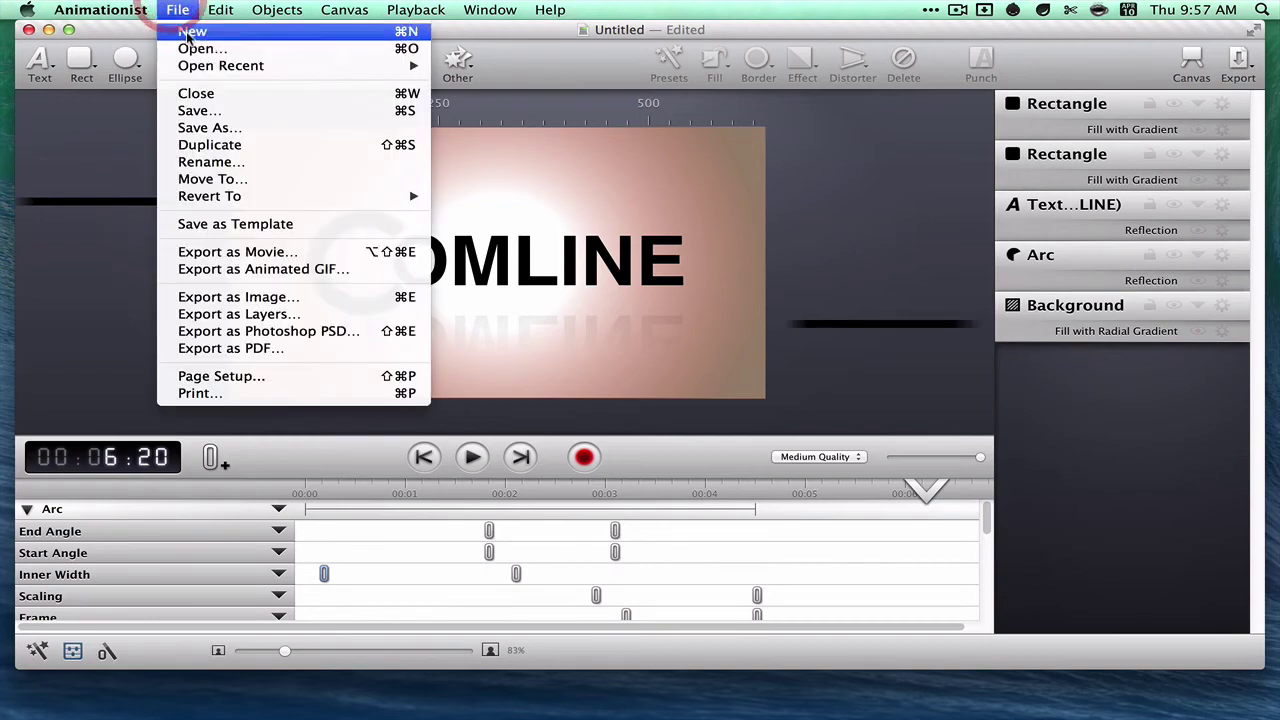
pyautogui.click(186, 20)
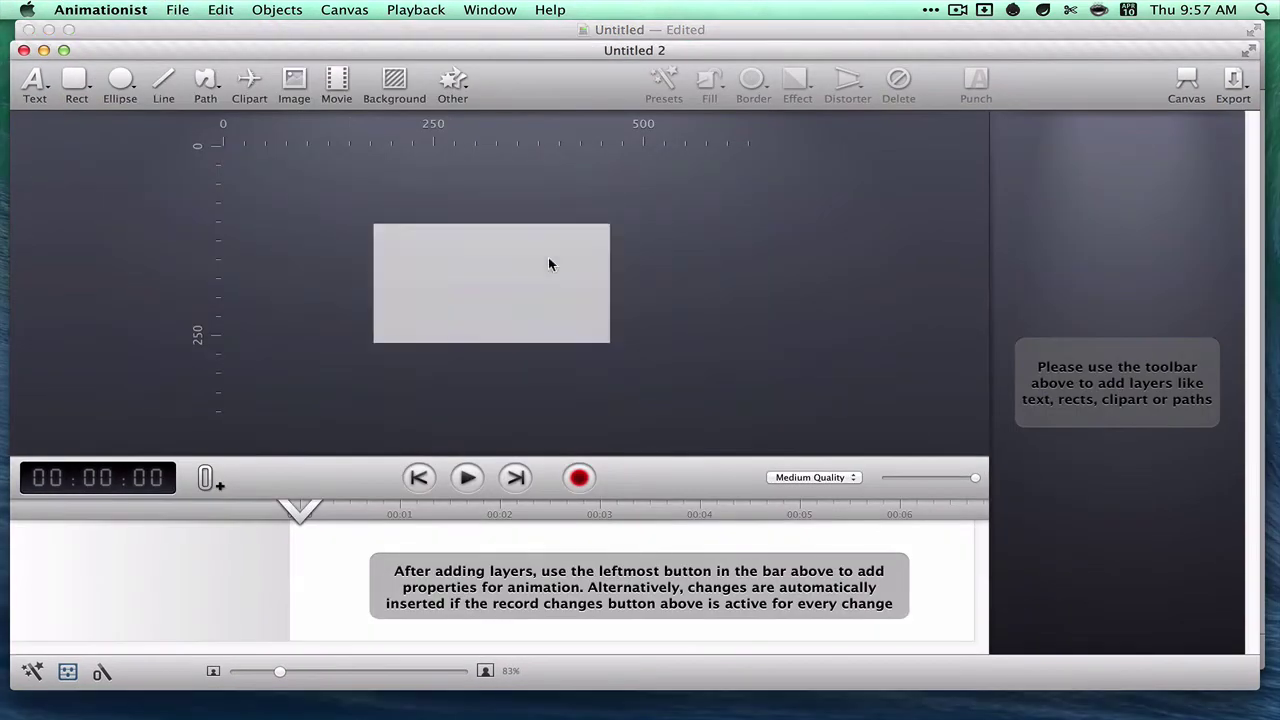
pyautogui.click(27, 30)
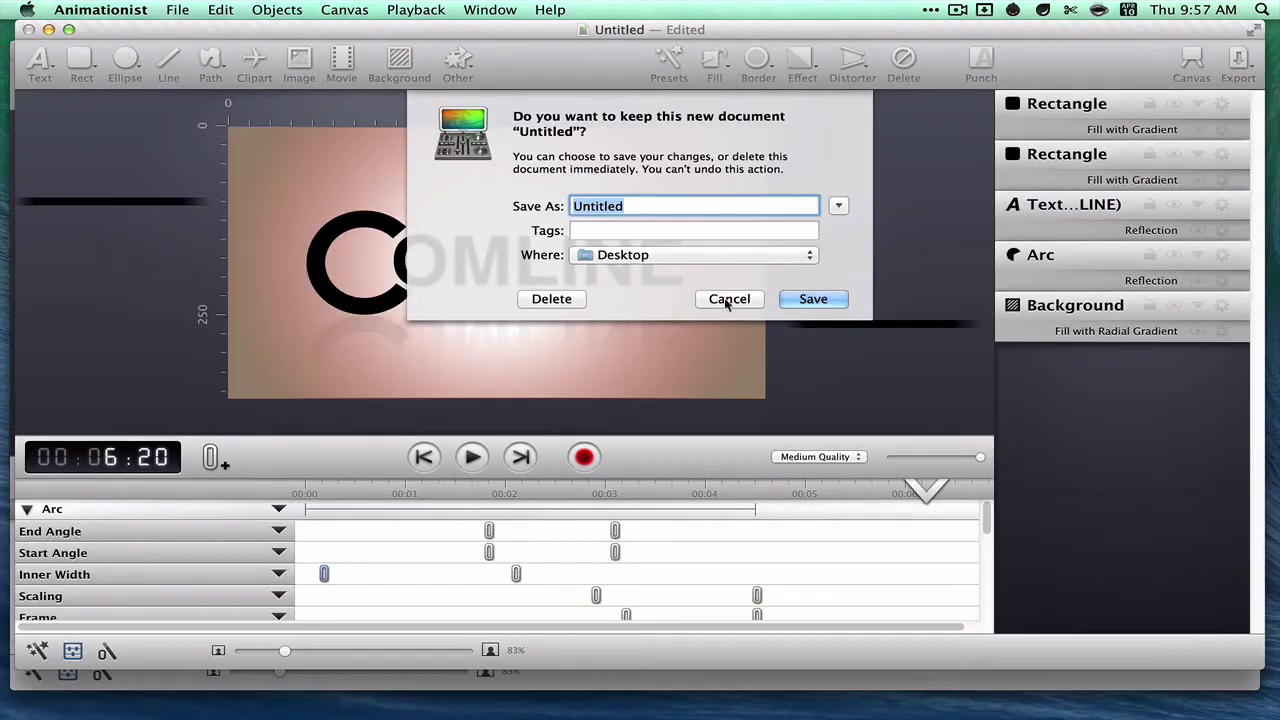
pyautogui.click(580, 302)
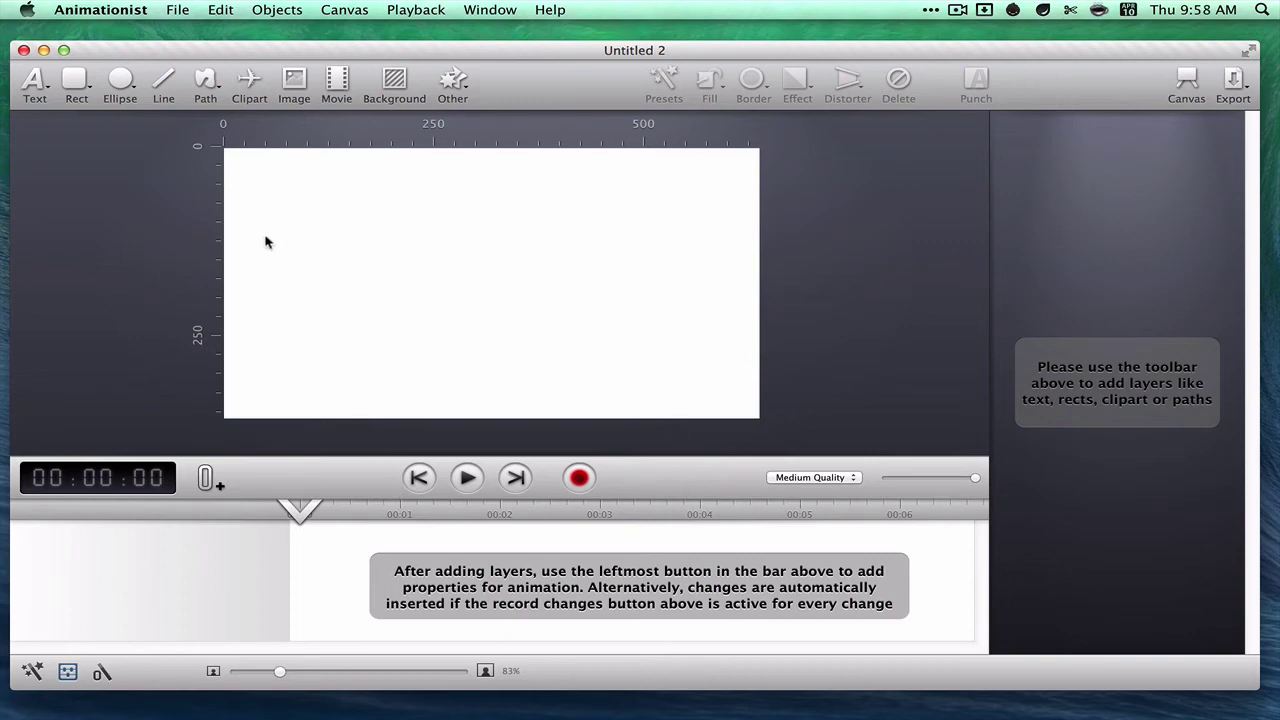
# Import char.png from Google Drive > Minecraft Pics > minecraft images onto the canvas.
pyautogui.click(293, 80)
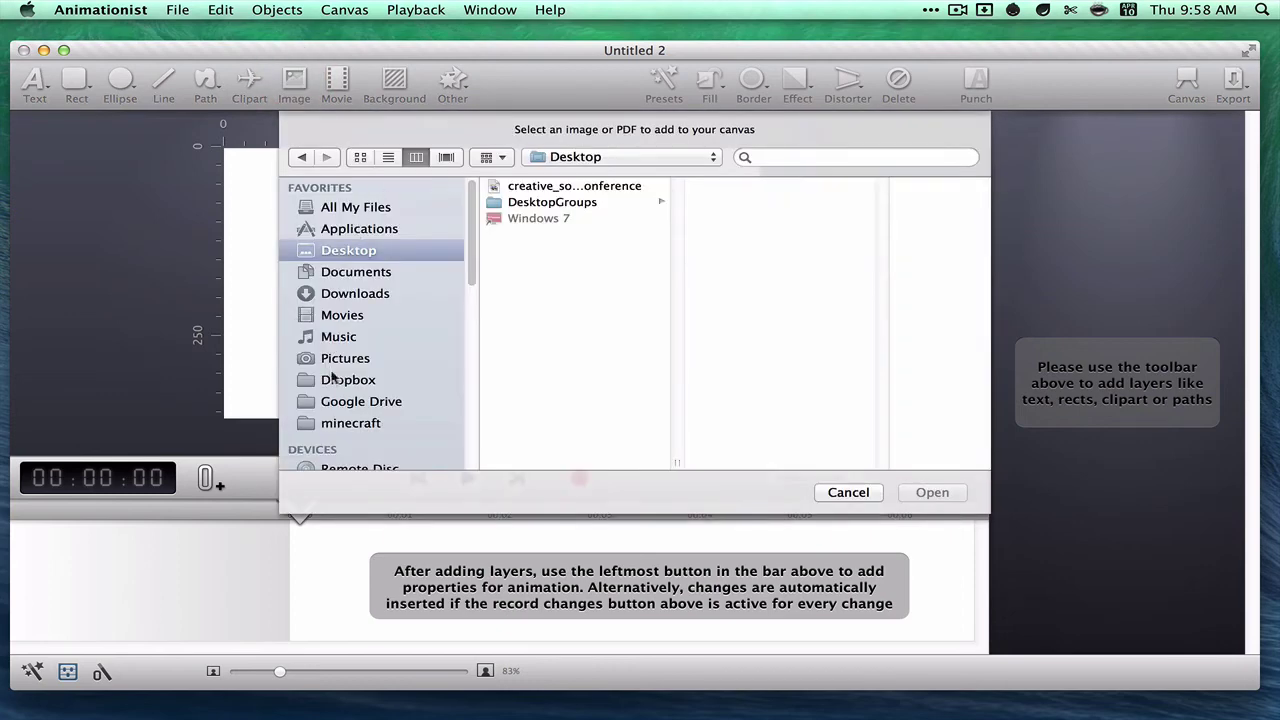
pyautogui.click(336, 377)
pyautogui.click(336, 402)
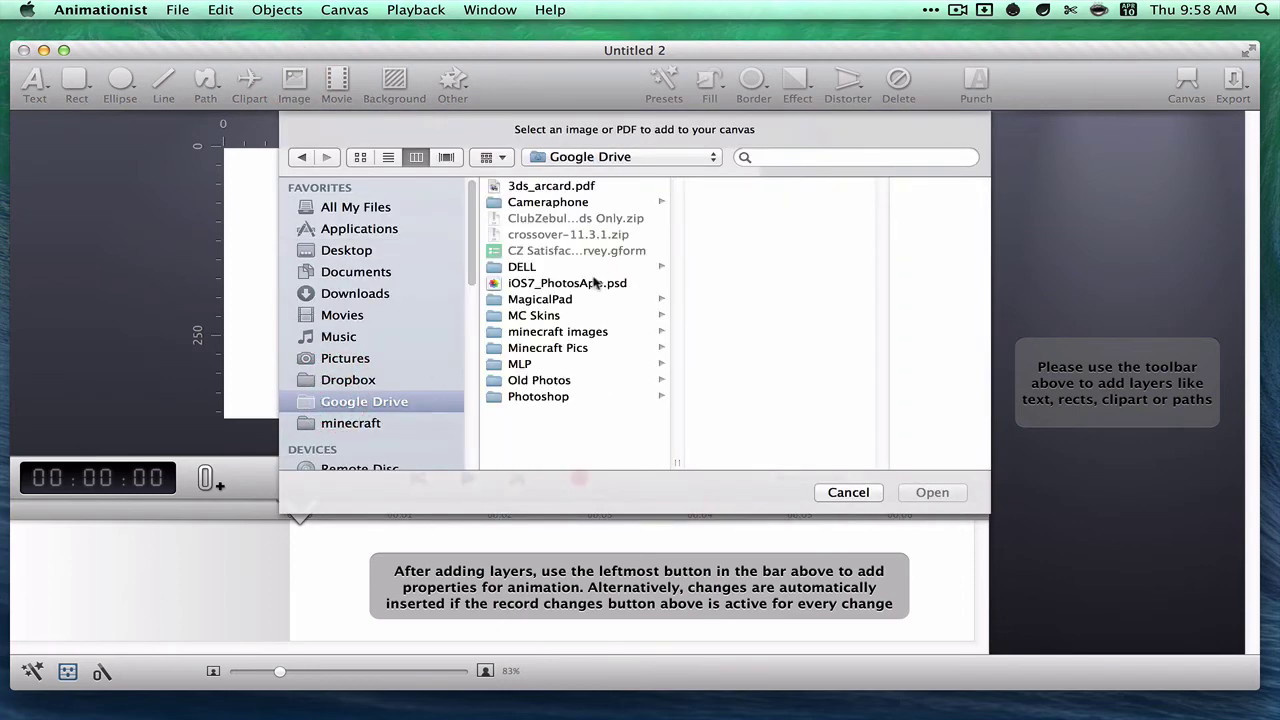
pyautogui.click(545, 348)
pyautogui.click(532, 332)
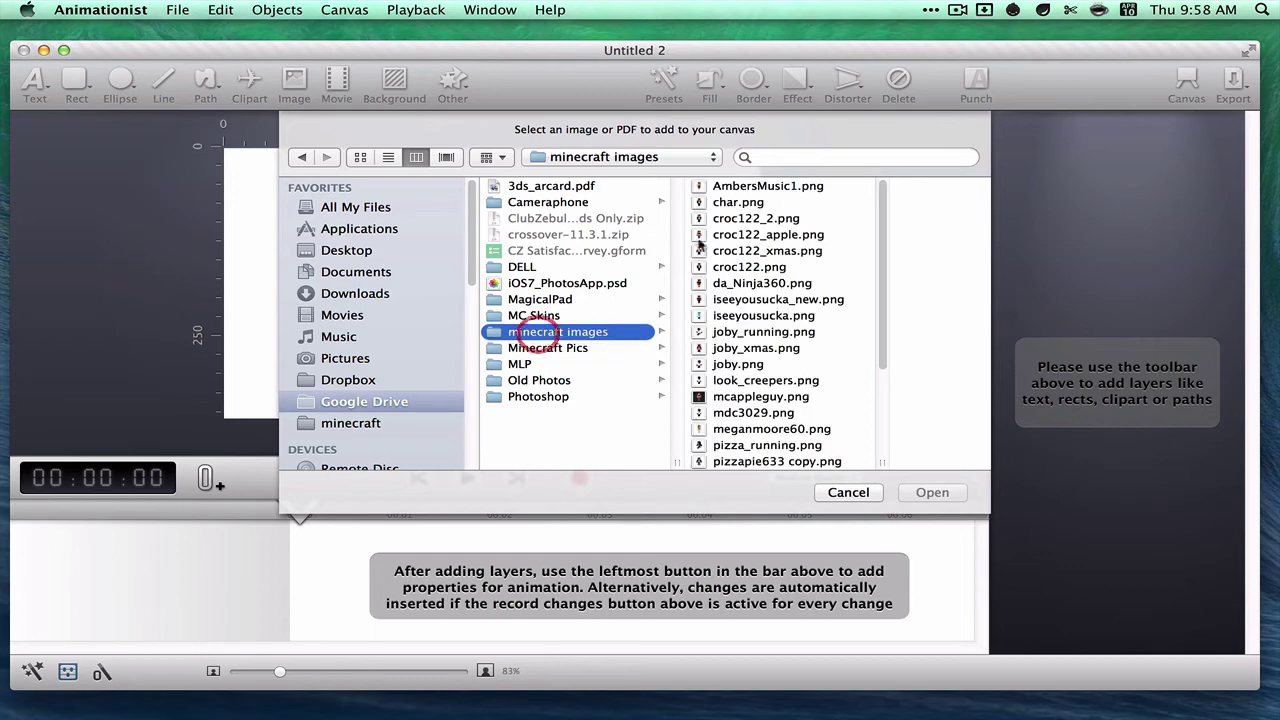
pyautogui.click(737, 202)
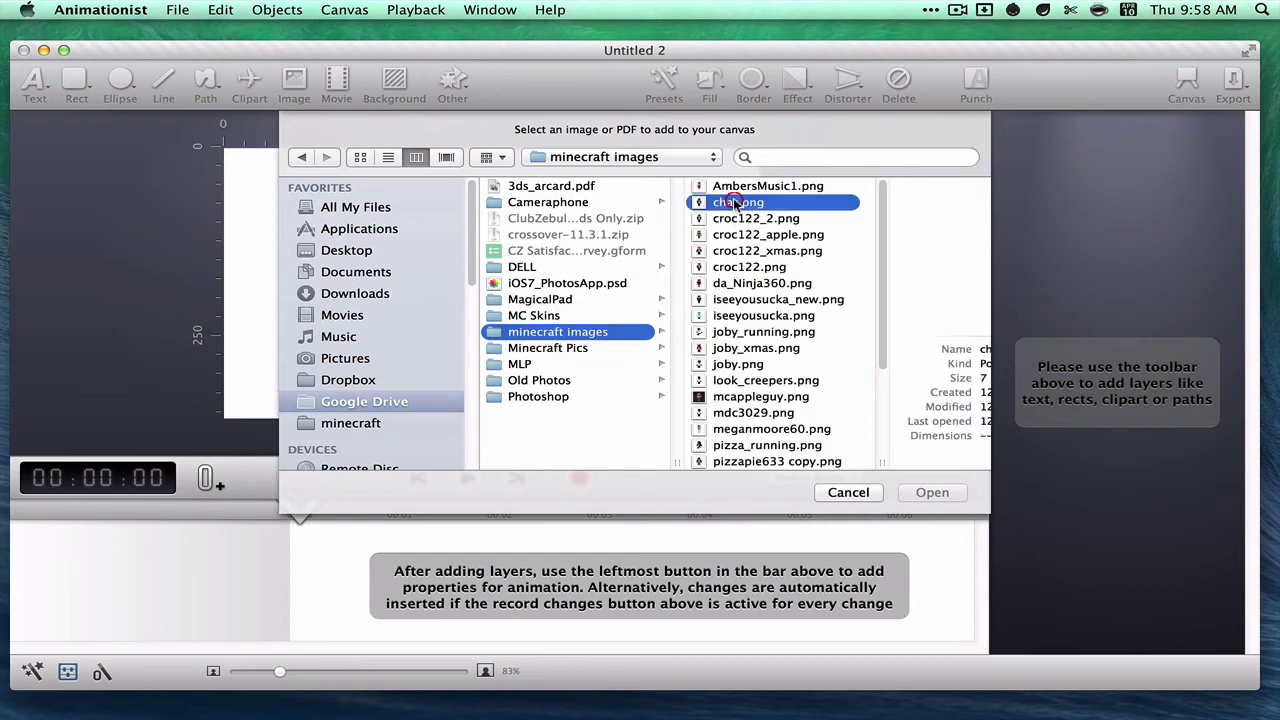
pyautogui.click(930, 492)
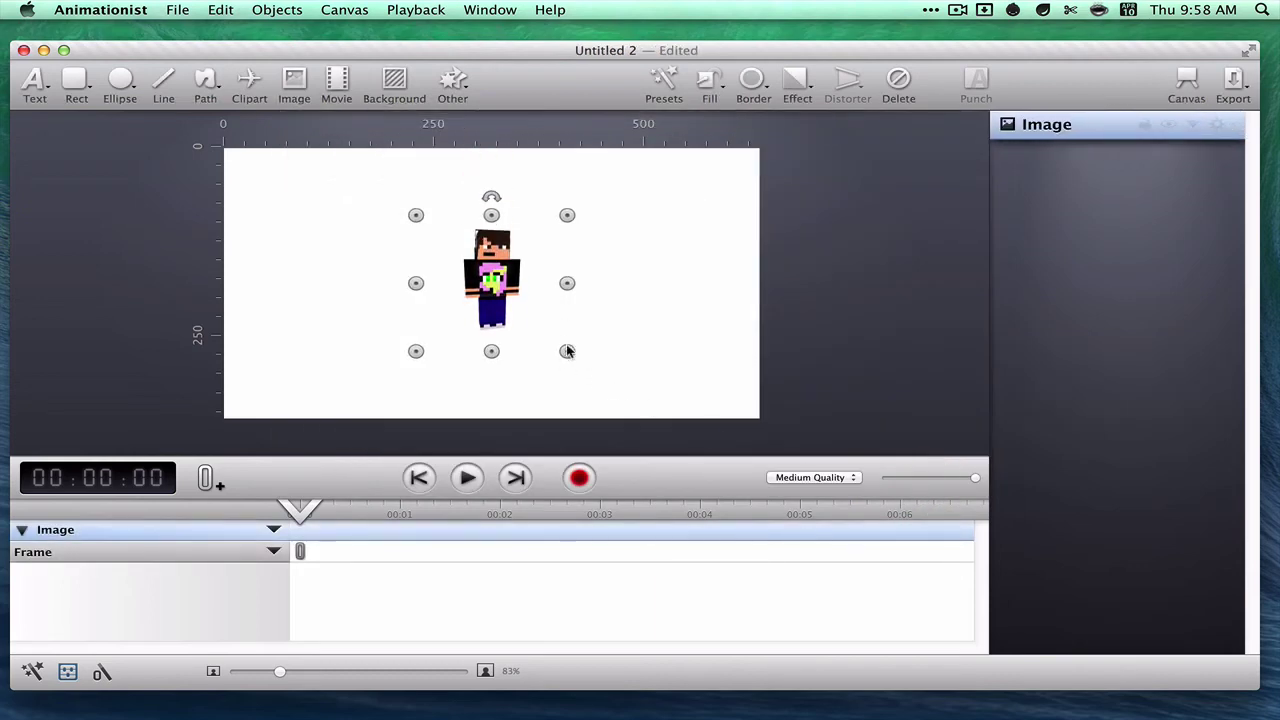
# Enlarge the character, then keyframe it moving right at 1s and back to centre at 2s.
pyautogui.moveTo(567, 351); pyautogui.dragTo(683, 432)
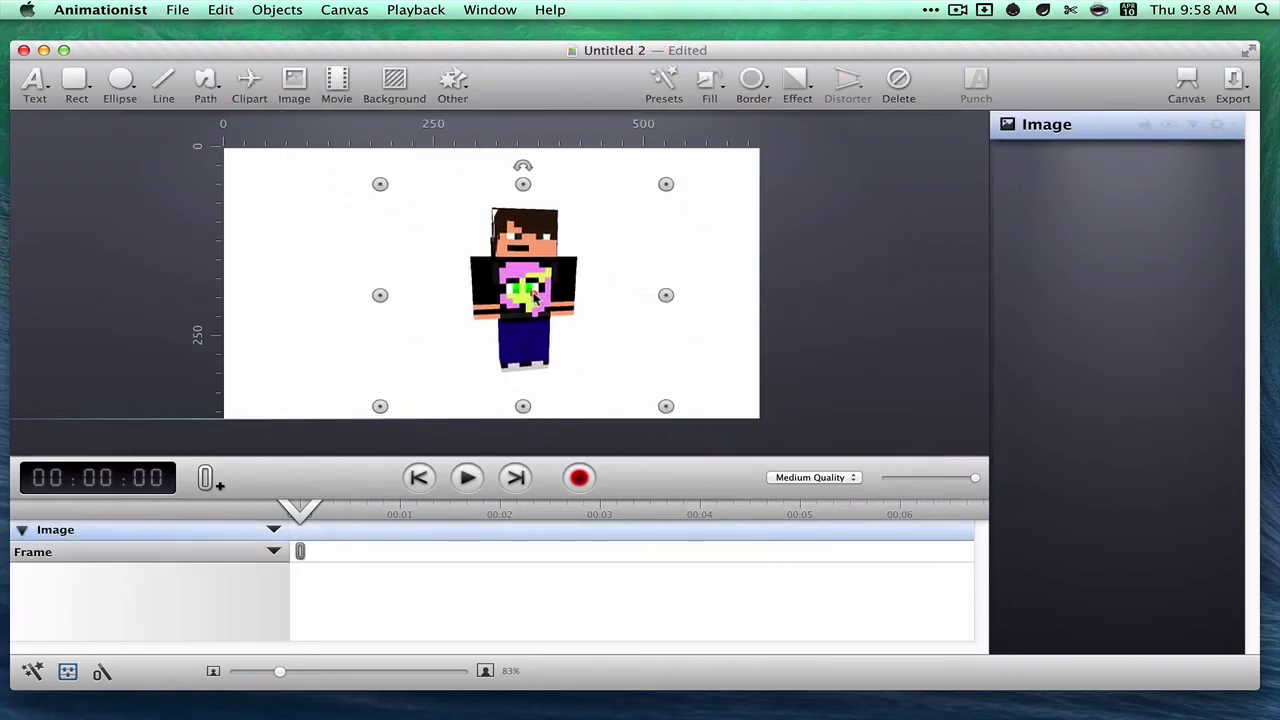
pyautogui.moveTo(300, 510); pyautogui.dragTo(399, 517)
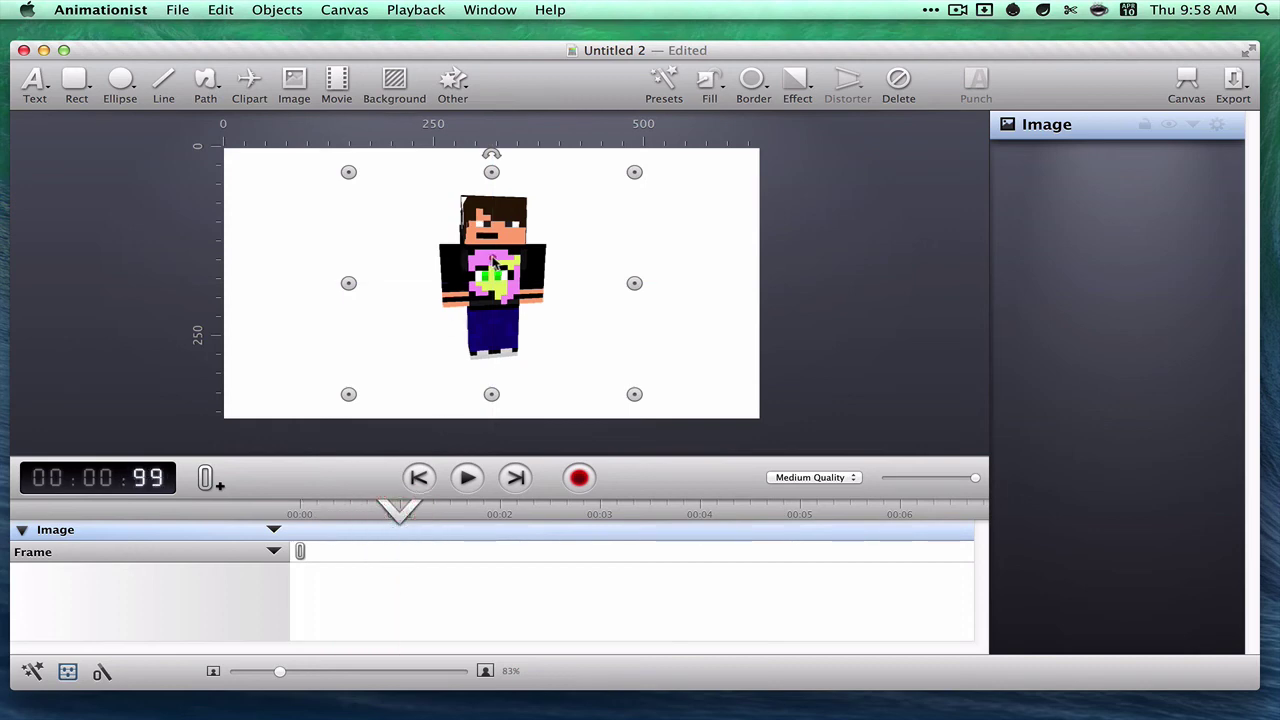
pyautogui.moveTo(495, 262); pyautogui.dragTo(674, 262)
pyautogui.moveTo(399, 514); pyautogui.dragTo(501, 514)
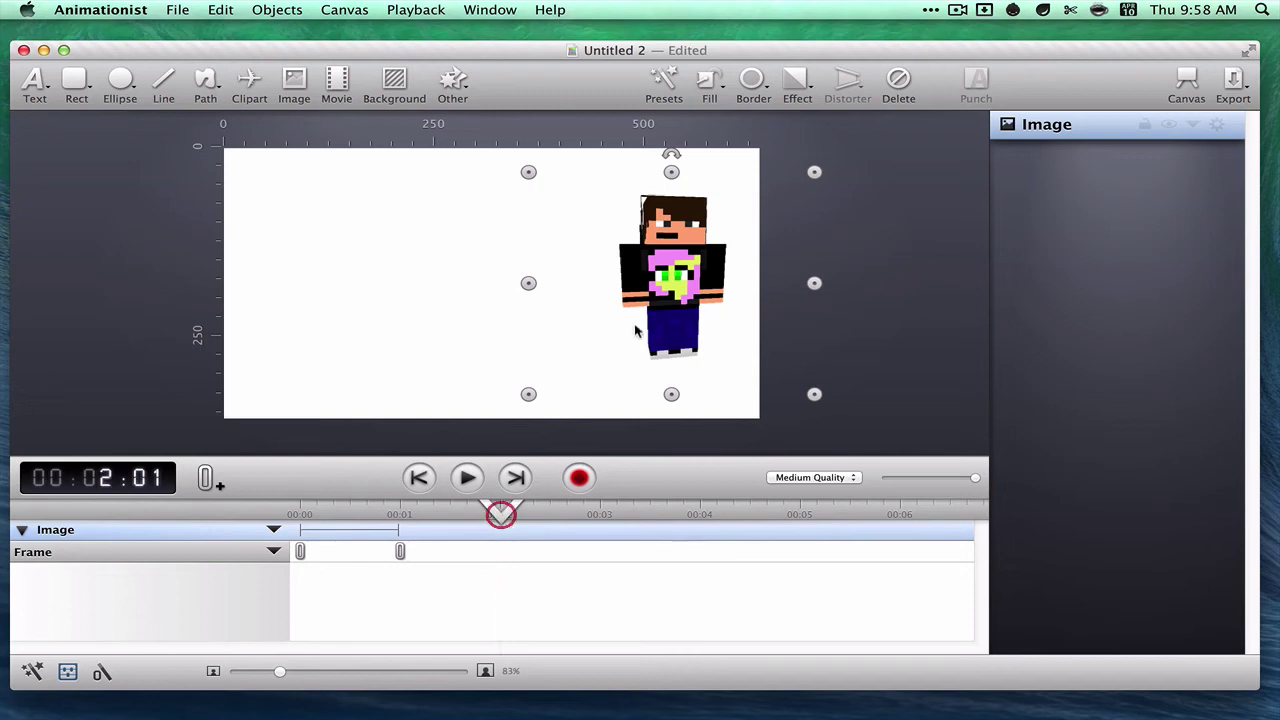
pyautogui.moveTo(640, 323); pyautogui.dragTo(478, 243)
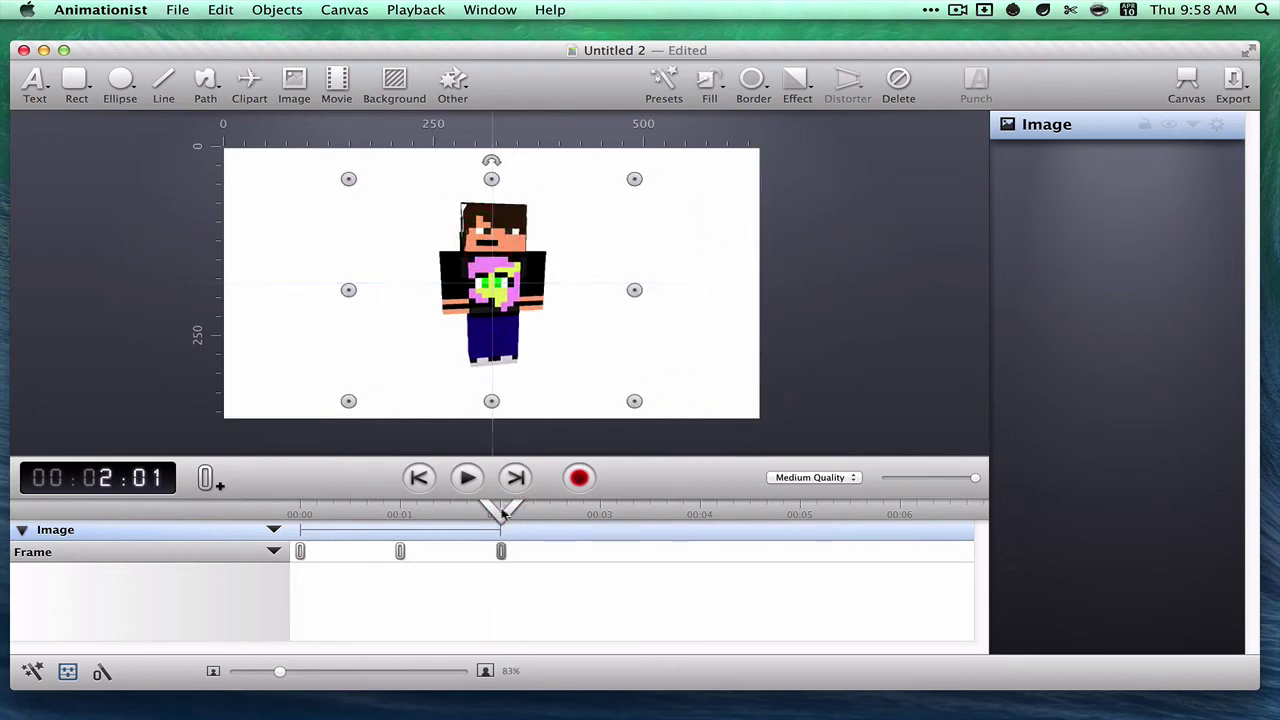
# Keyframe the character moving left at 3s, then rewind and play the animation.
pyautogui.moveTo(500, 514); pyautogui.dragTo(600, 514)
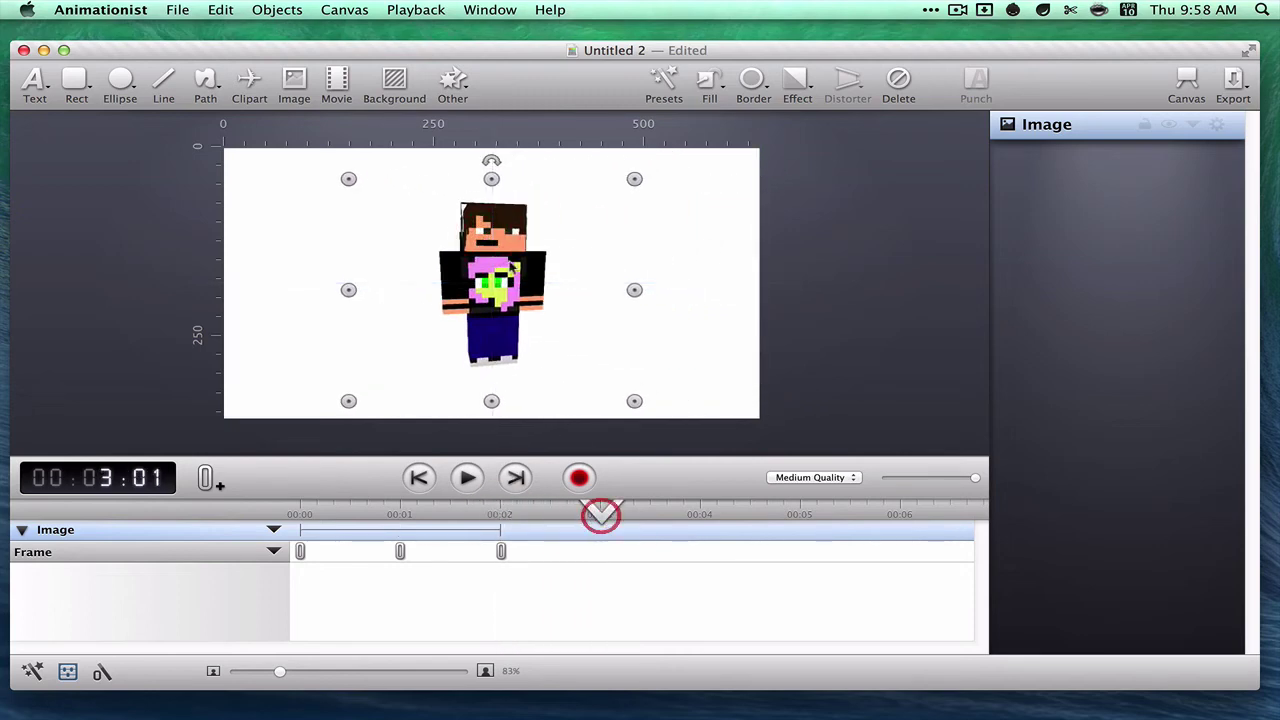
pyautogui.moveTo(507, 262); pyautogui.dragTo(348, 268)
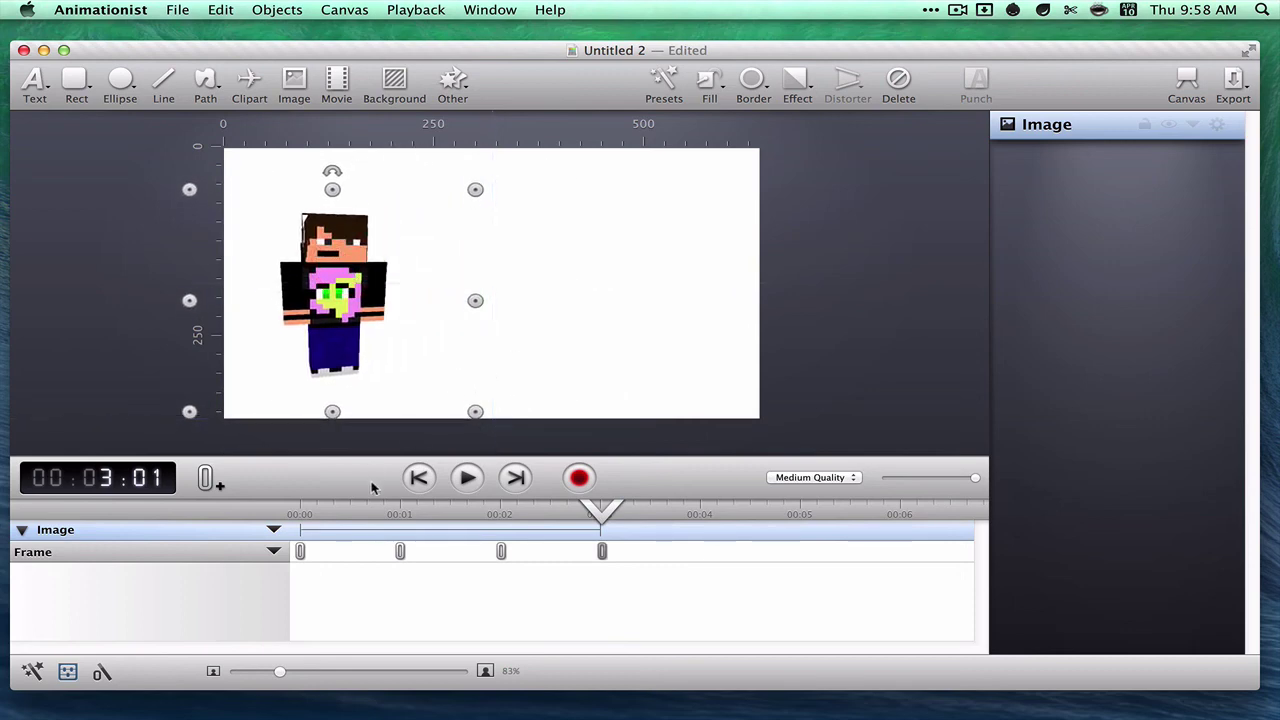
pyautogui.click(420, 478)
pyautogui.click(466, 477)
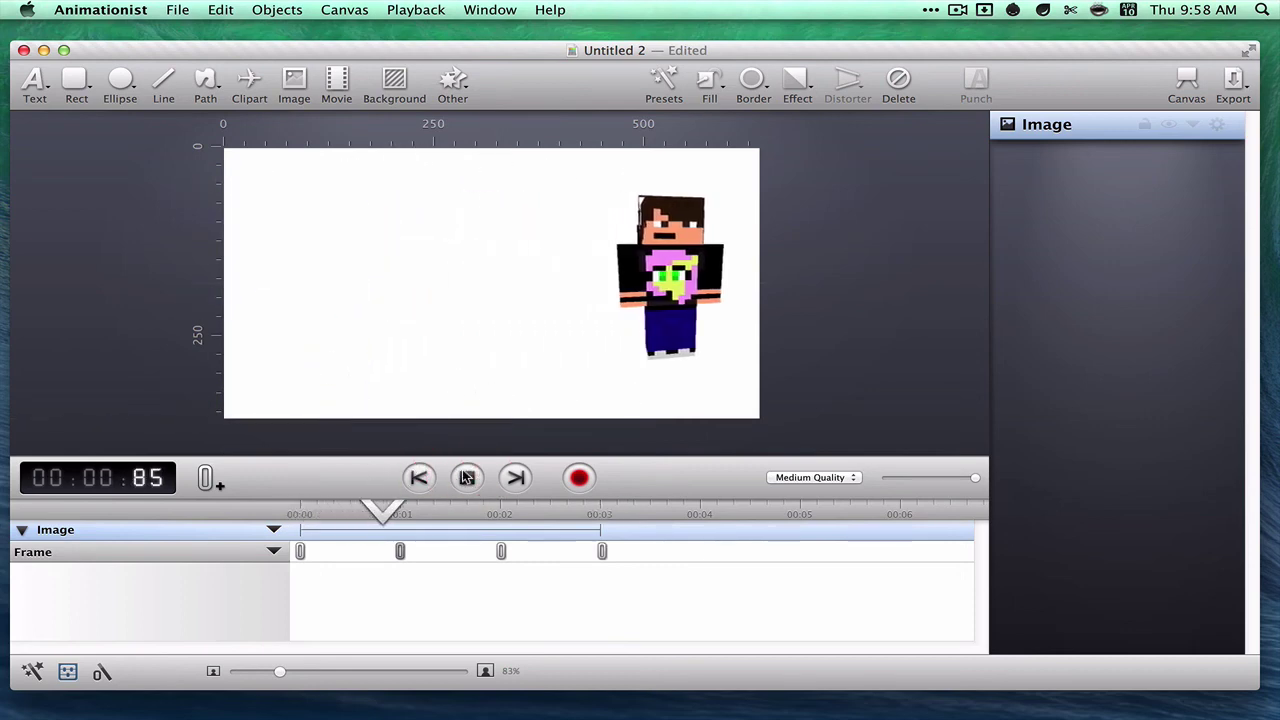